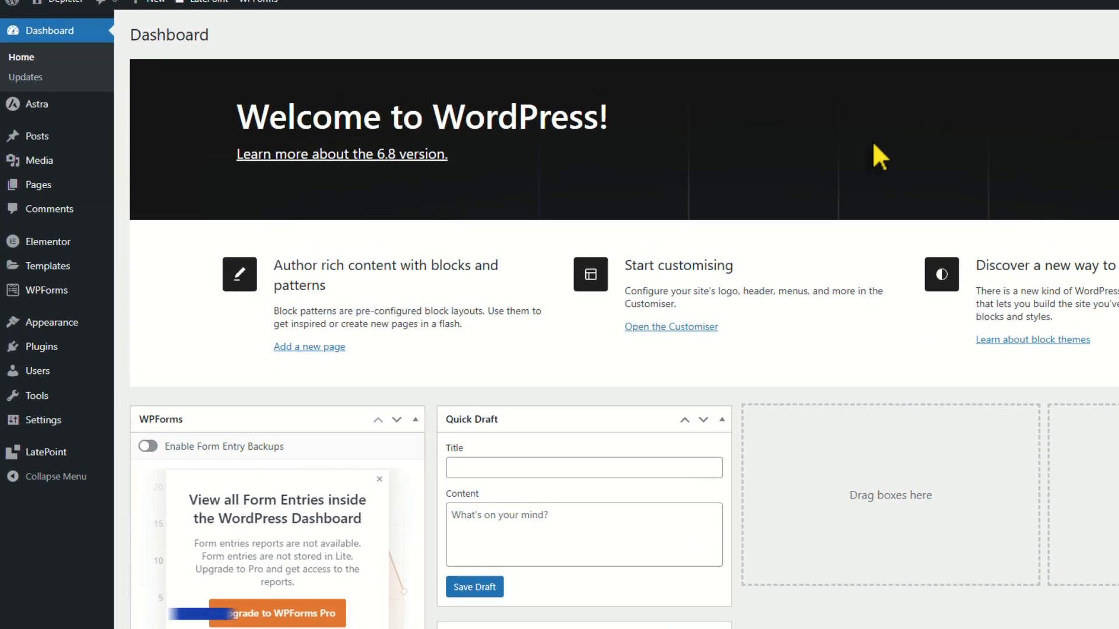
Search the plugin directory for 'depicter' and install the Depicter plugin.
{"action": "mouse_move", "coordinate": [90, 354]}
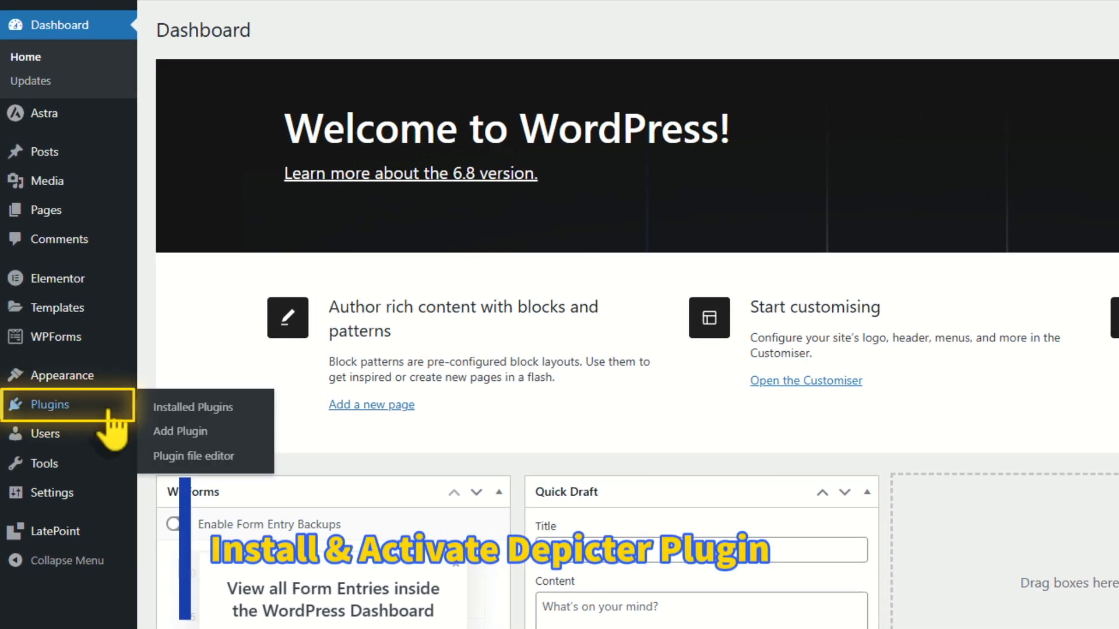
{"action": "left_click", "coordinate": [149, 444]}
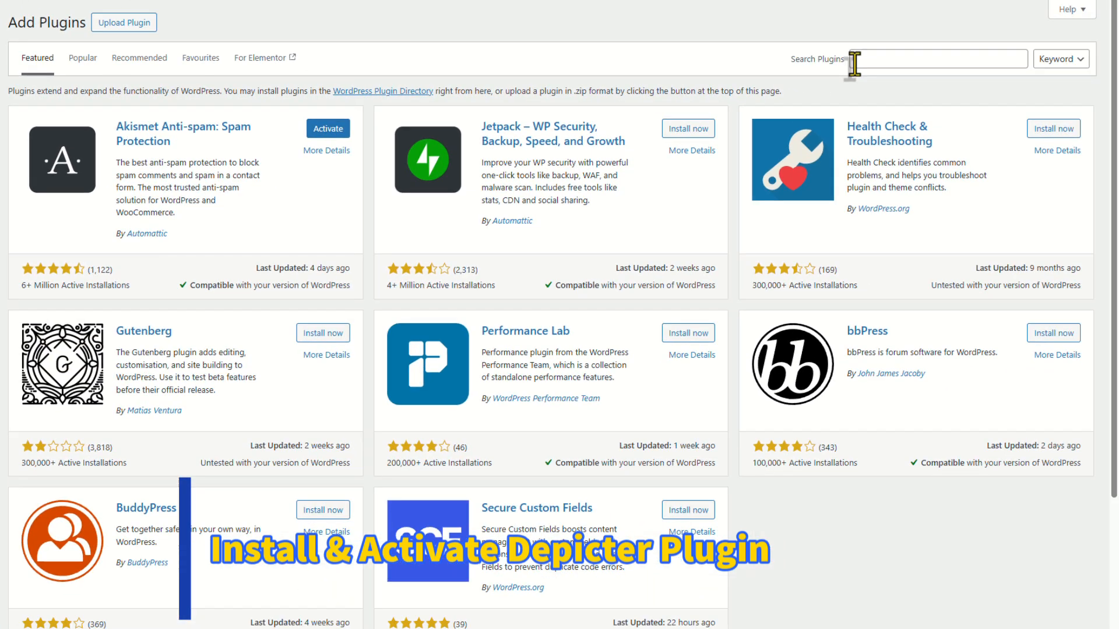
{"action": "left_click", "coordinate": [854, 63]}
{"action": "type", "text": "depicter"}
{"action": "left_click", "coordinate": [344, 133]}
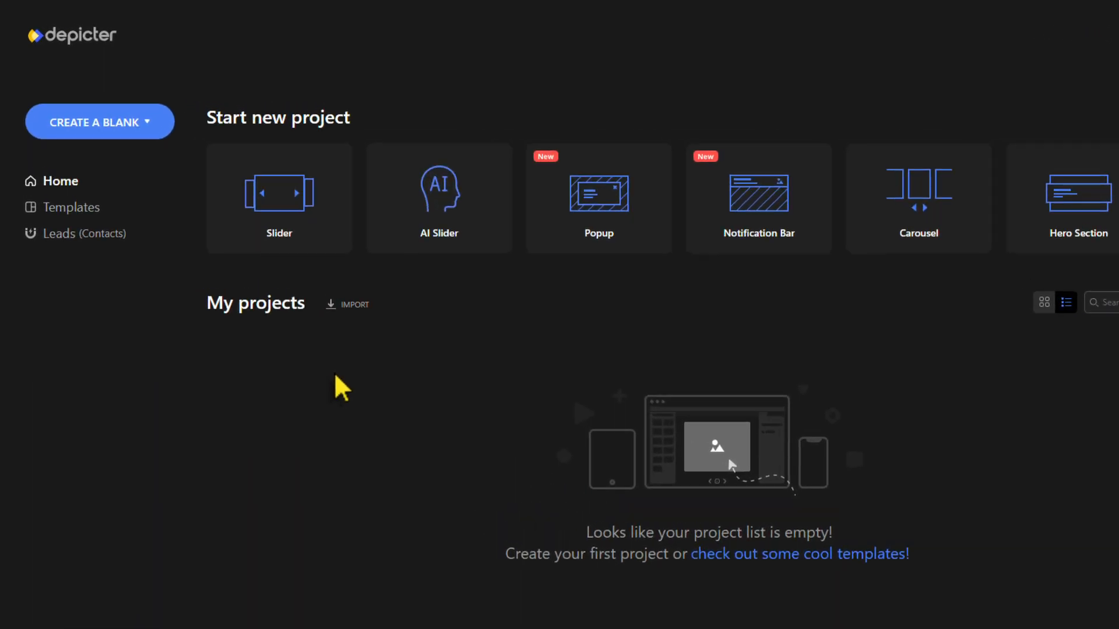
Create a blank popup named 'Popup Form' sized 420 × 400 px.
{"action": "left_click", "coordinate": [166, 131]}
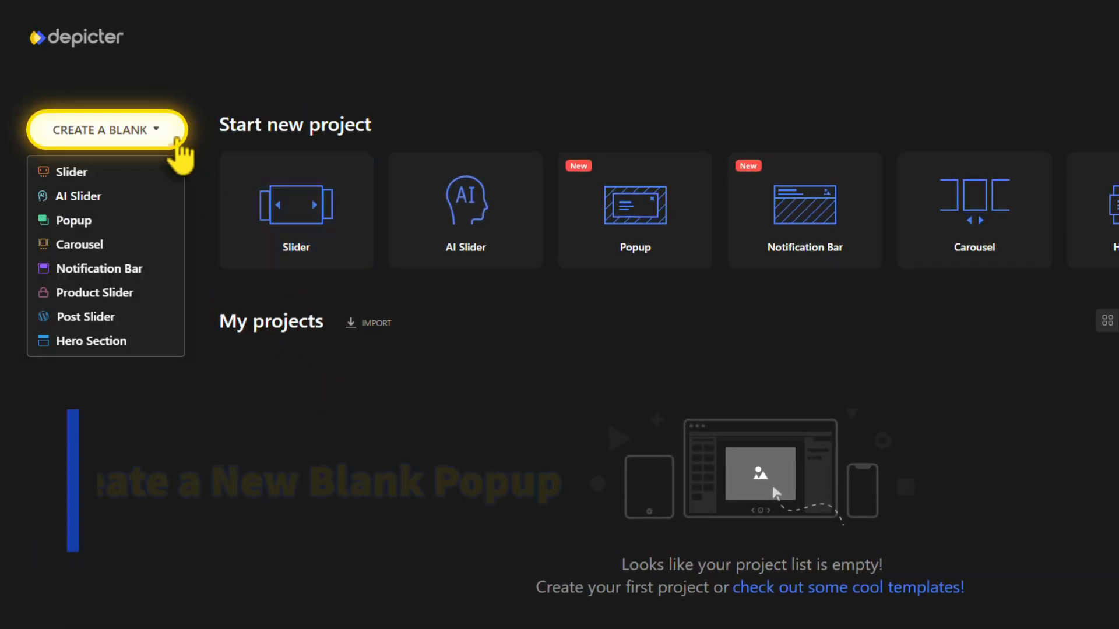
{"action": "left_click", "coordinate": [165, 225]}
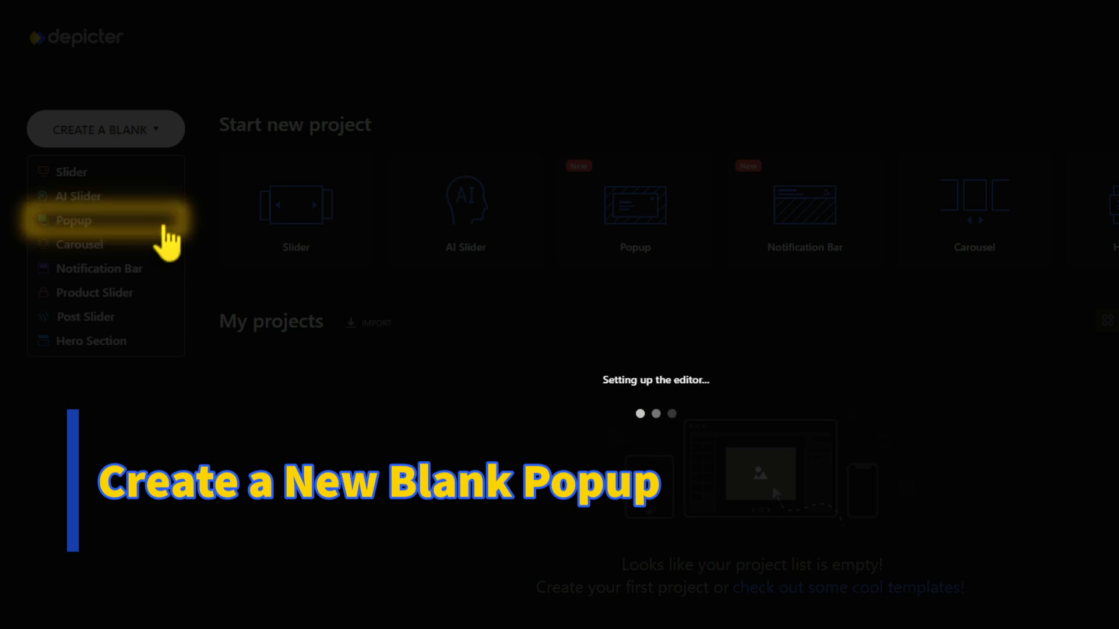
{"action": "type", "text": "Form"}
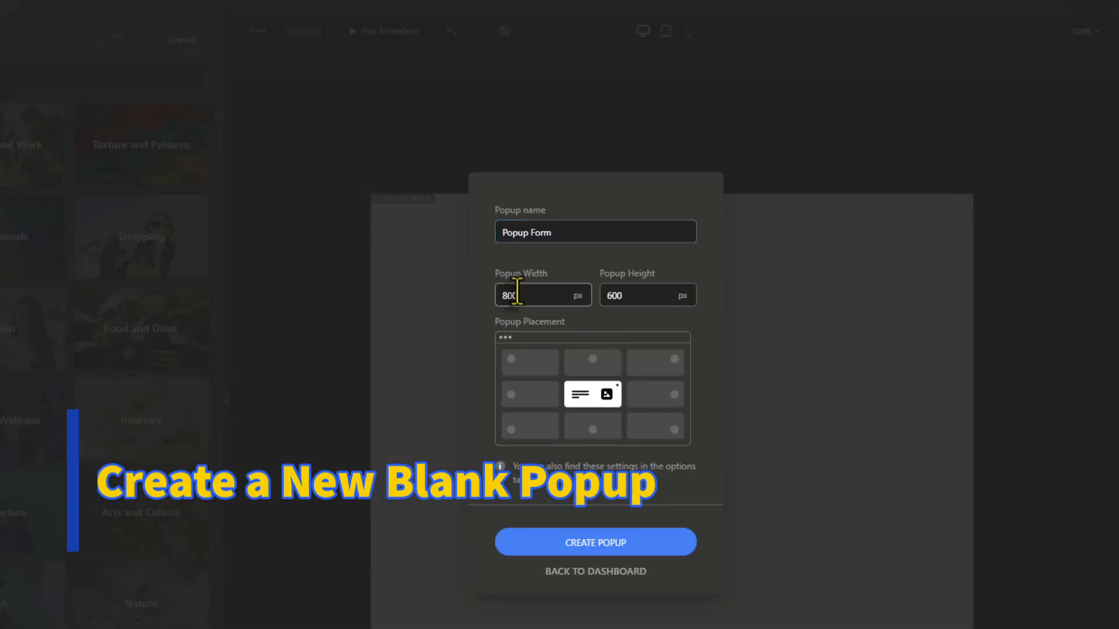
{"action": "double_click", "coordinate": [497, 296]}
{"action": "type", "text": "420"}
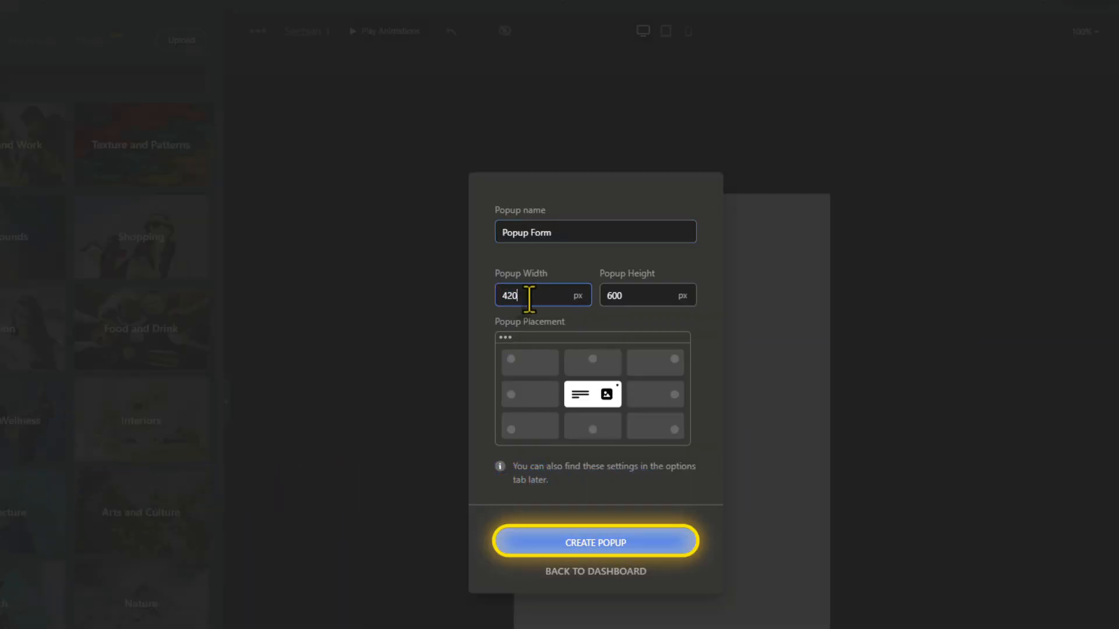
{"action": "type", "text": "400"}
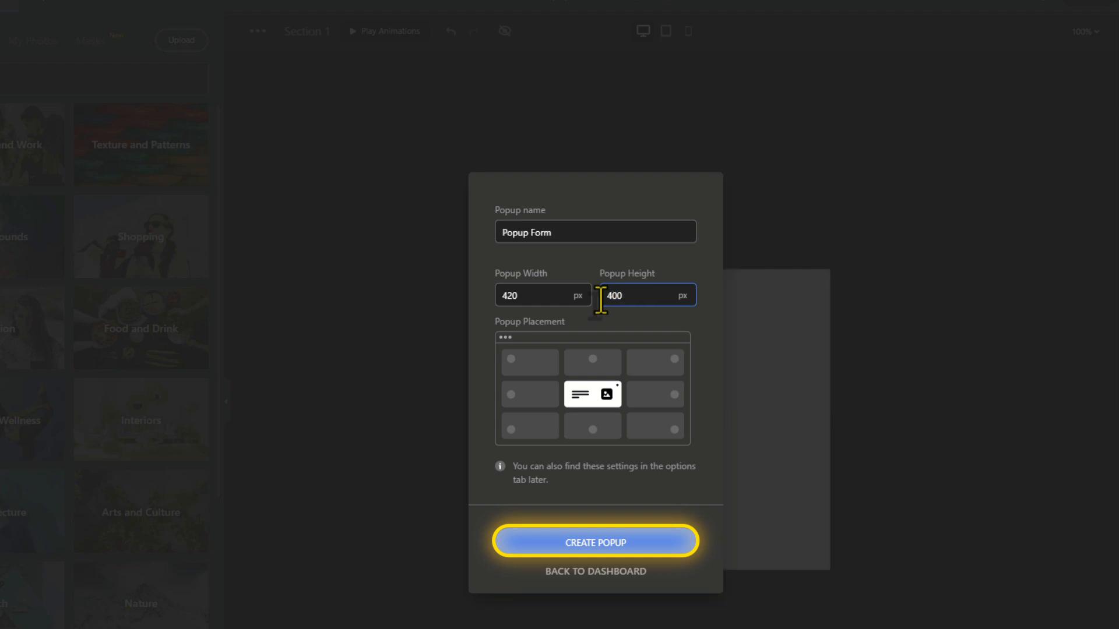
{"action": "left_click", "coordinate": [577, 543]}
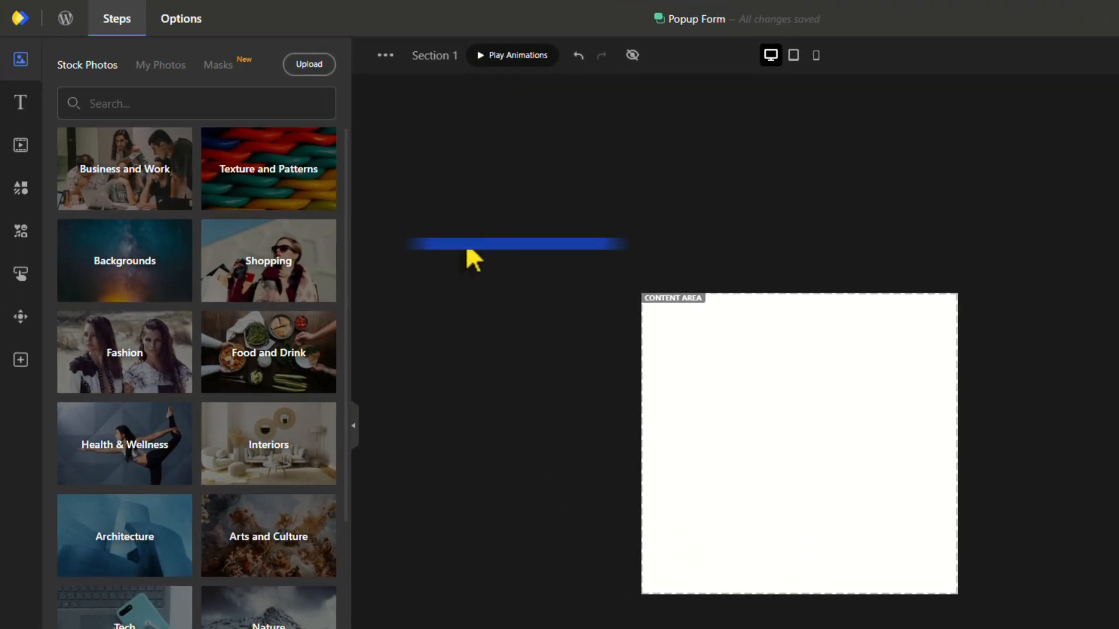
Add the person-card vector icon from My Vectors at the popup's upper centre.
{"action": "left_click", "coordinate": [22, 190]}
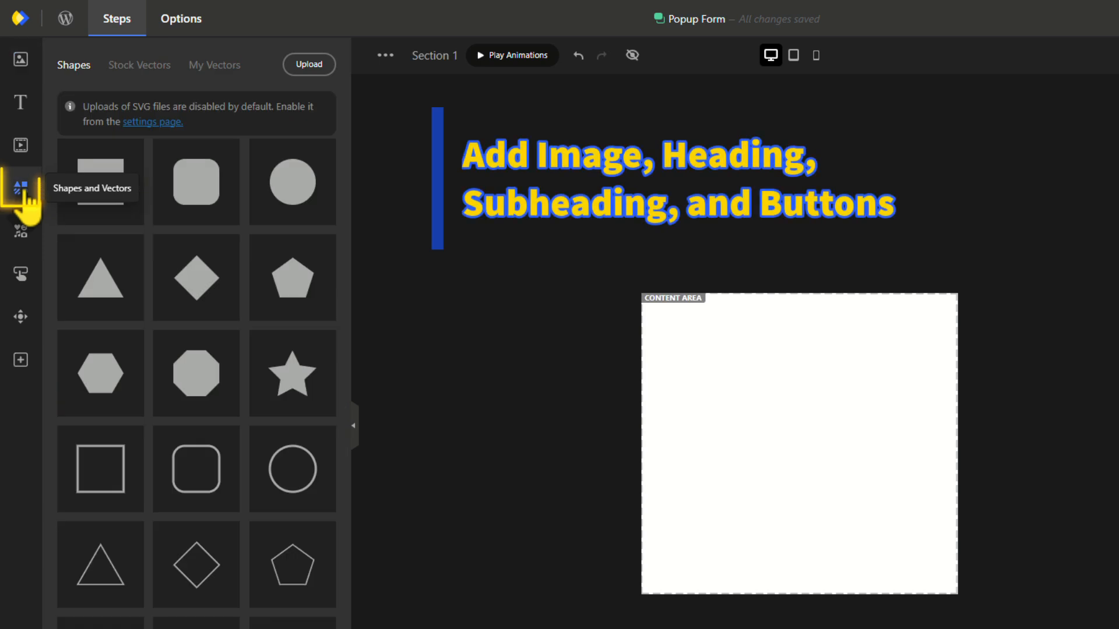
{"action": "left_click", "coordinate": [211, 67]}
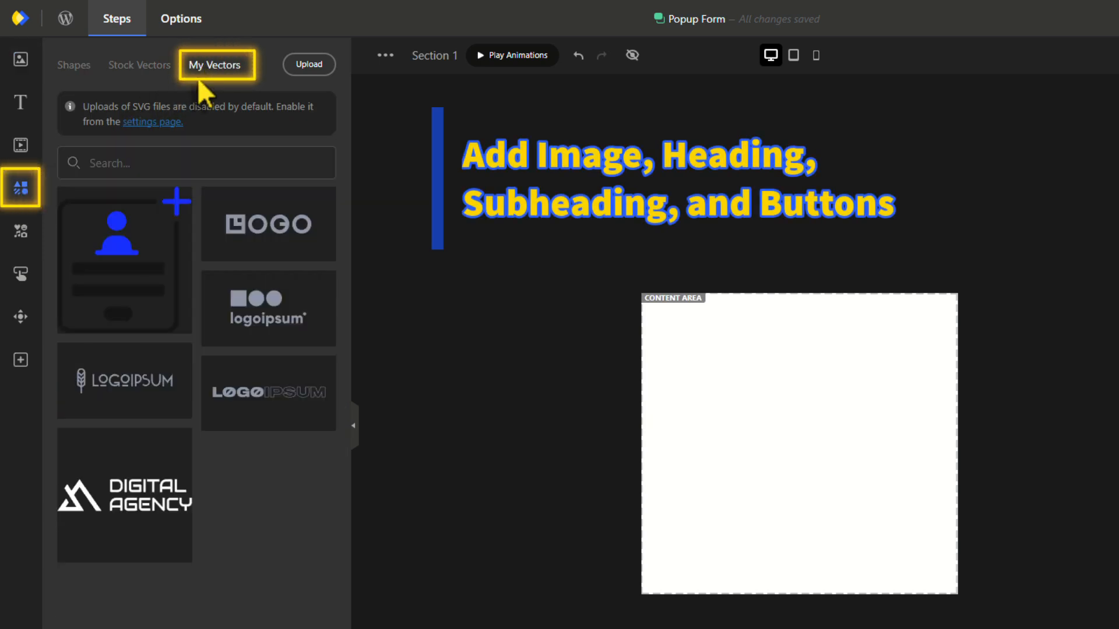
{"action": "left_click", "coordinate": [108, 280]}
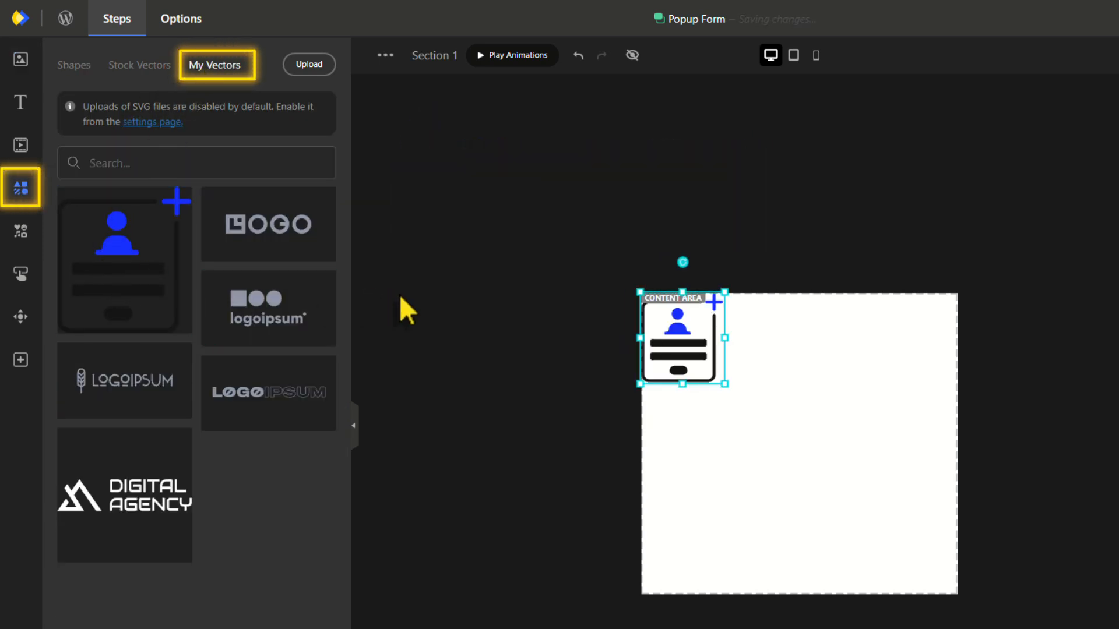
{"action": "left_click_drag", "start_coordinate": [692, 330], "coordinate": [810, 381]}
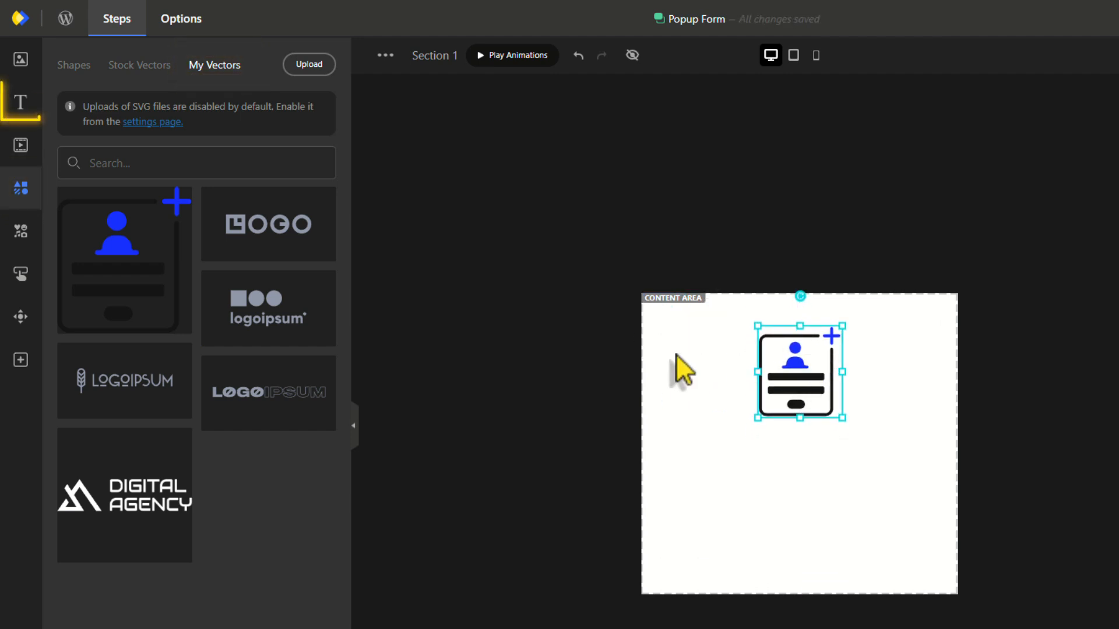
Add a "Don't Have An Account?" heading below the icon in Poppins Bold.
{"action": "left_click", "coordinate": [30, 112]}
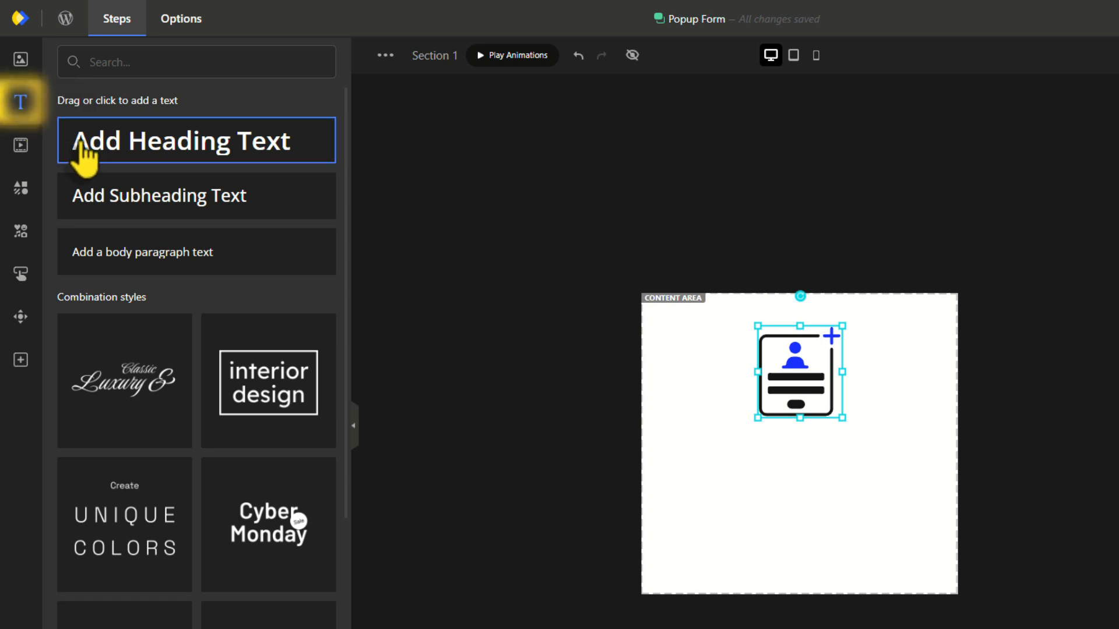
{"action": "left_click_drag", "start_coordinate": [82, 155], "coordinate": [755, 474]}
{"action": "key", "text": "BackSpace"}
{"action": "key", "text": "ctrl+a"}
{"action": "type", "text": "don'"}
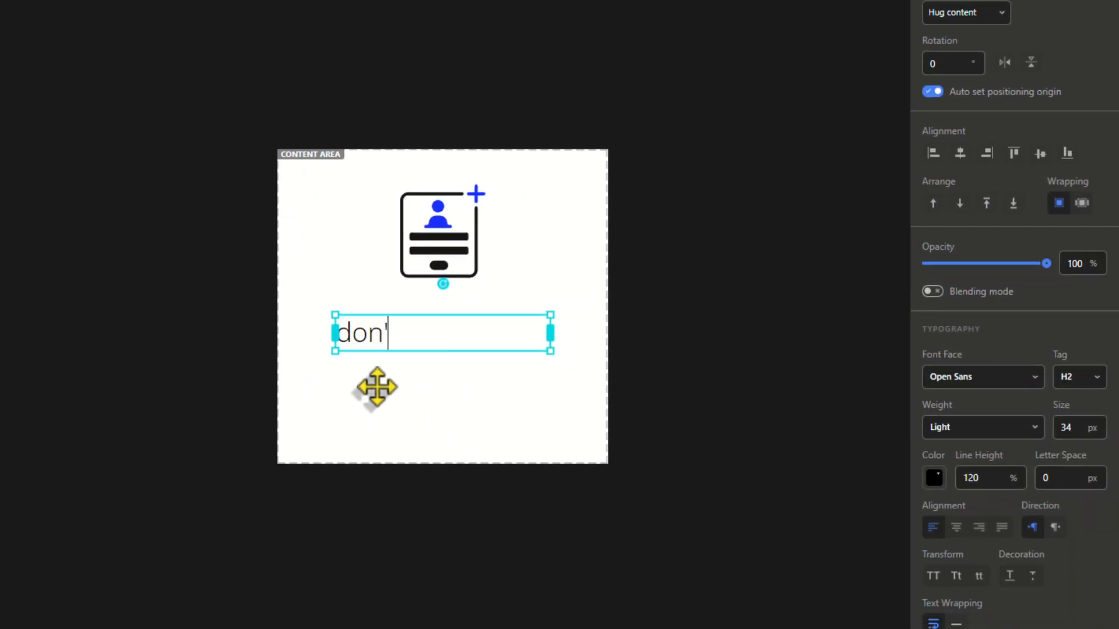
{"action": "left_click", "coordinate": [956, 377]}
{"action": "left_click", "coordinate": [954, 418]}
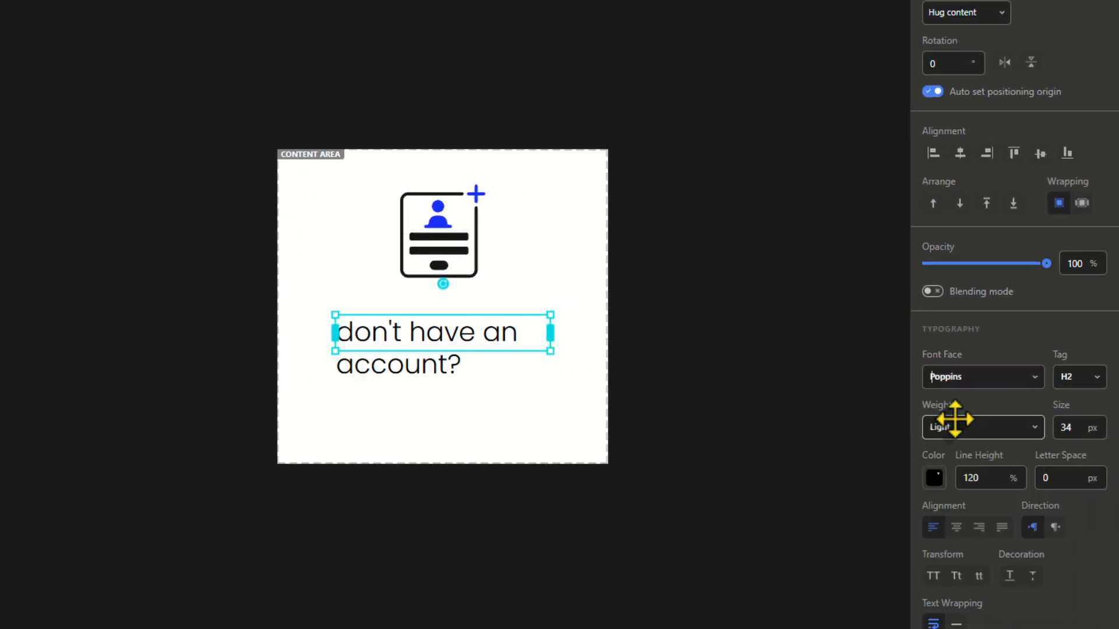
{"action": "left_click", "coordinate": [1026, 428]}
{"action": "scroll", "coordinate": [959, 542], "scroll_direction": "down", "scroll_amount": 3}
{"action": "left_click", "coordinate": [950, 527]}
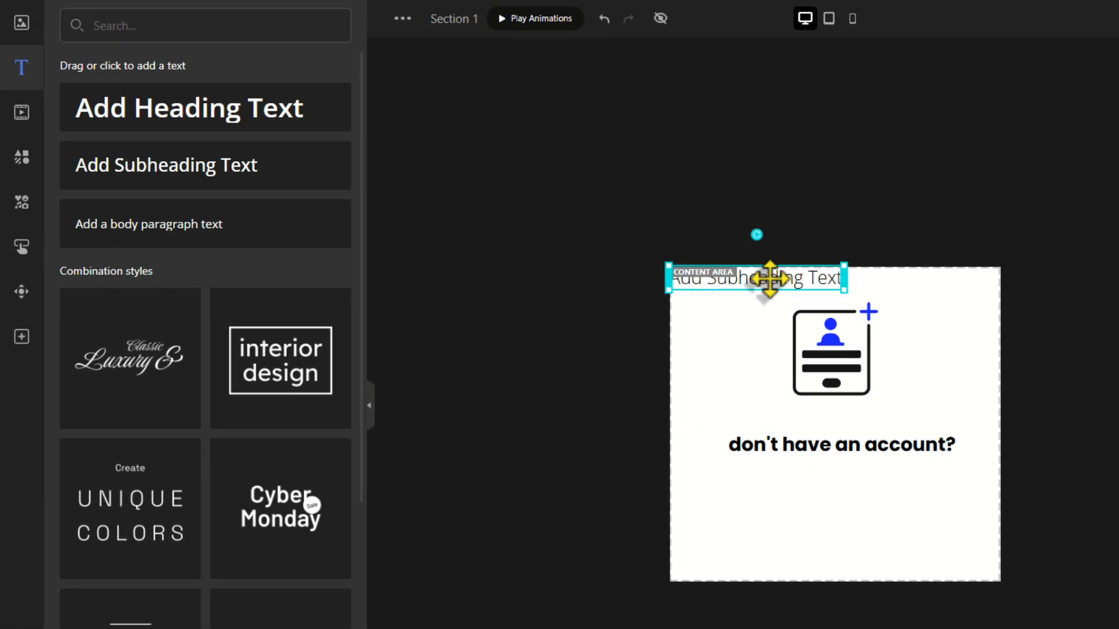
Add a "Please Sign Up !" subheading below the heading at size 24.
{"action": "left_click_drag", "start_coordinate": [770, 282], "coordinate": [844, 483]}
{"action": "type", "text": "up !"}
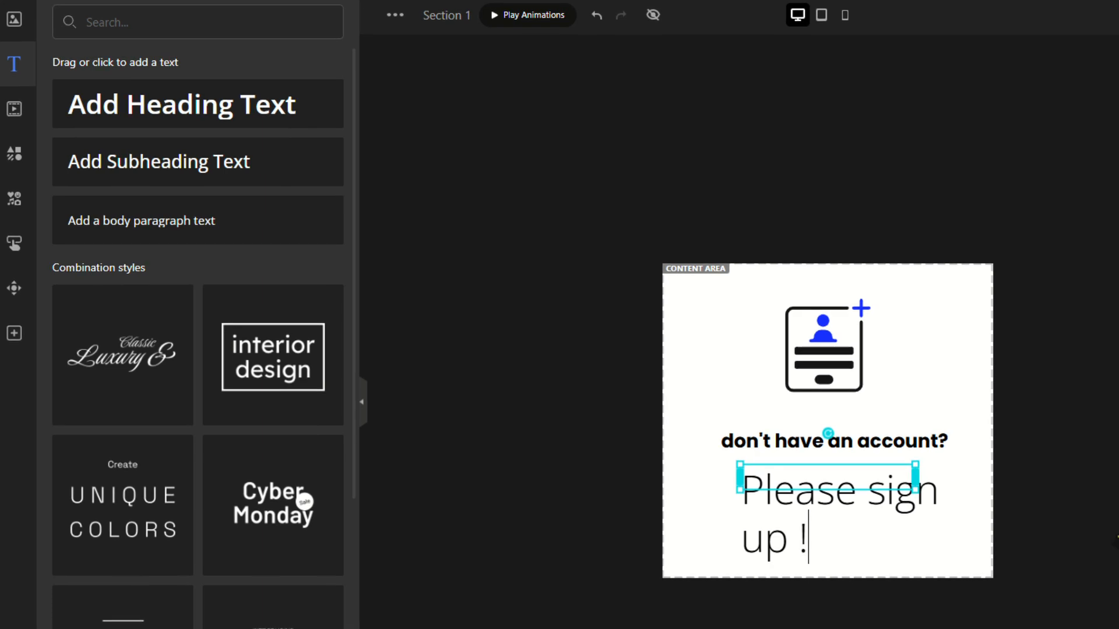
{"action": "double_click", "coordinate": [1091, 374]}
{"action": "type", "text": "22"}
{"action": "key", "text": "BackSpace"}
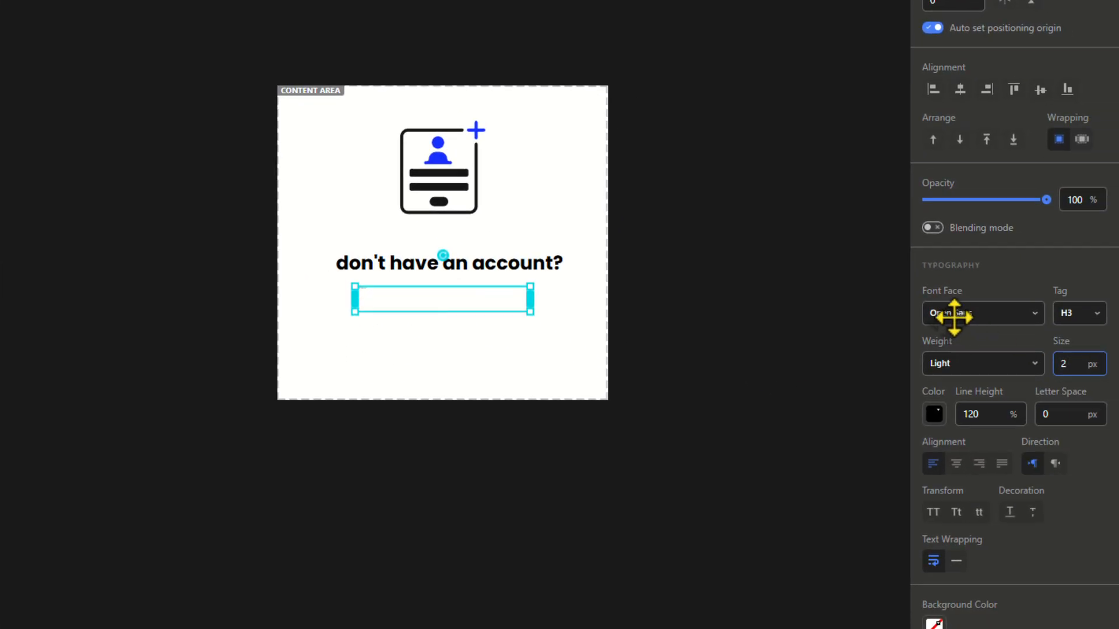
{"action": "type", "text": "4"}
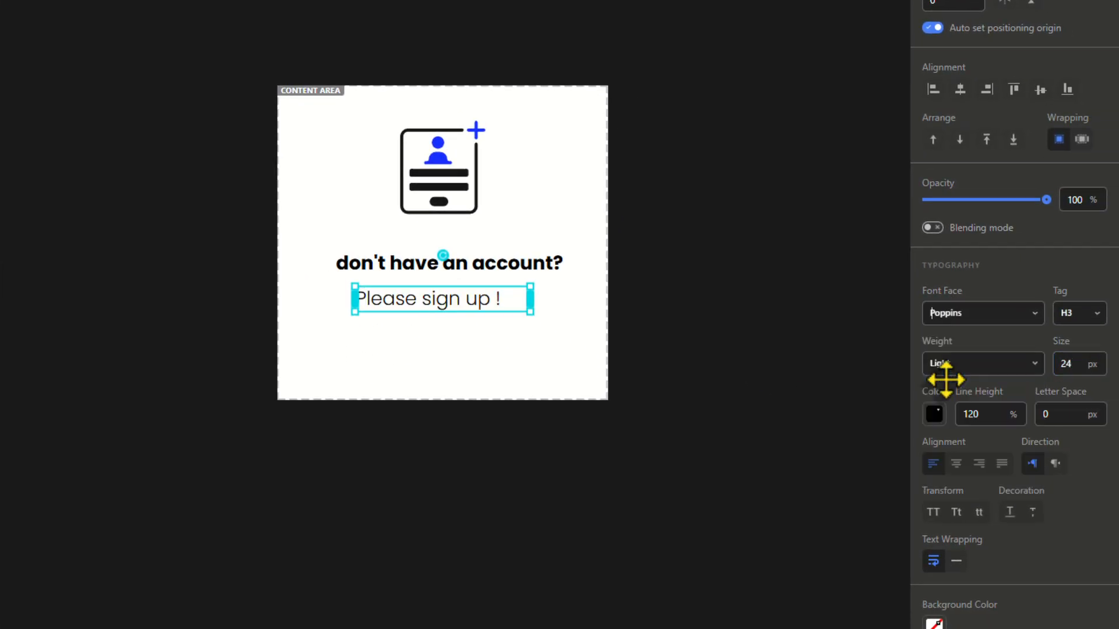
Capitalize the heading, centre both text lines, and set the heading size to 26.
{"action": "left_click", "coordinate": [492, 264]}
{"action": "left_click", "coordinate": [955, 513]}
{"action": "left_click_drag", "start_coordinate": [471, 266], "coordinate": [463, 272]}
{"action": "left_click_drag", "start_coordinate": [429, 300], "coordinate": [441, 300]}
{"action": "left_click", "coordinate": [460, 267]}
{"action": "double_click", "coordinate": [1066, 367]}
{"action": "type", "text": "26"}
{"action": "left_click", "coordinate": [711, 336]}
Add a pill button labelled 'Sign Up' with a #172fff background below the subheading.
{"action": "left_click", "coordinate": [21, 274]}
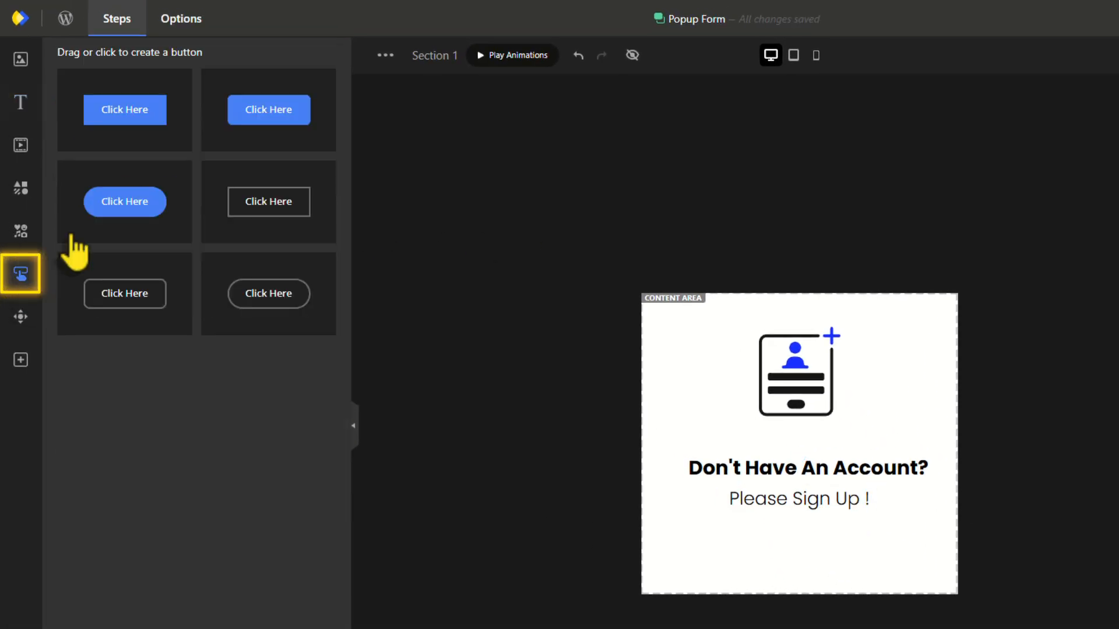
{"action": "left_click_drag", "start_coordinate": [120, 199], "coordinate": [740, 550]}
{"action": "type", "text": "Sign Up"}
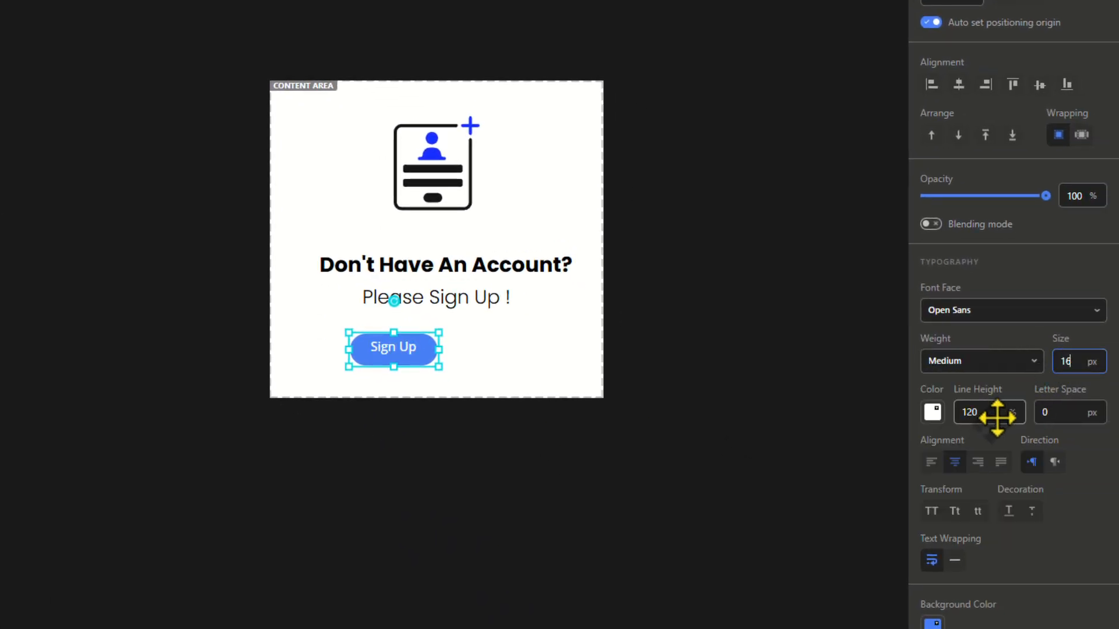
{"action": "scroll", "coordinate": [997, 418], "scroll_direction": "down", "scroll_amount": 4}
{"action": "left_click", "coordinate": [933, 396]}
{"action": "double_click", "coordinate": [939, 230]}
{"action": "type", "text": "172fff"}
{"action": "left_click", "coordinate": [408, 359]}
Duplicate it beside the original as a transparent 'Not Now' button with black text.
{"action": "right_click", "coordinate": [408, 359]}
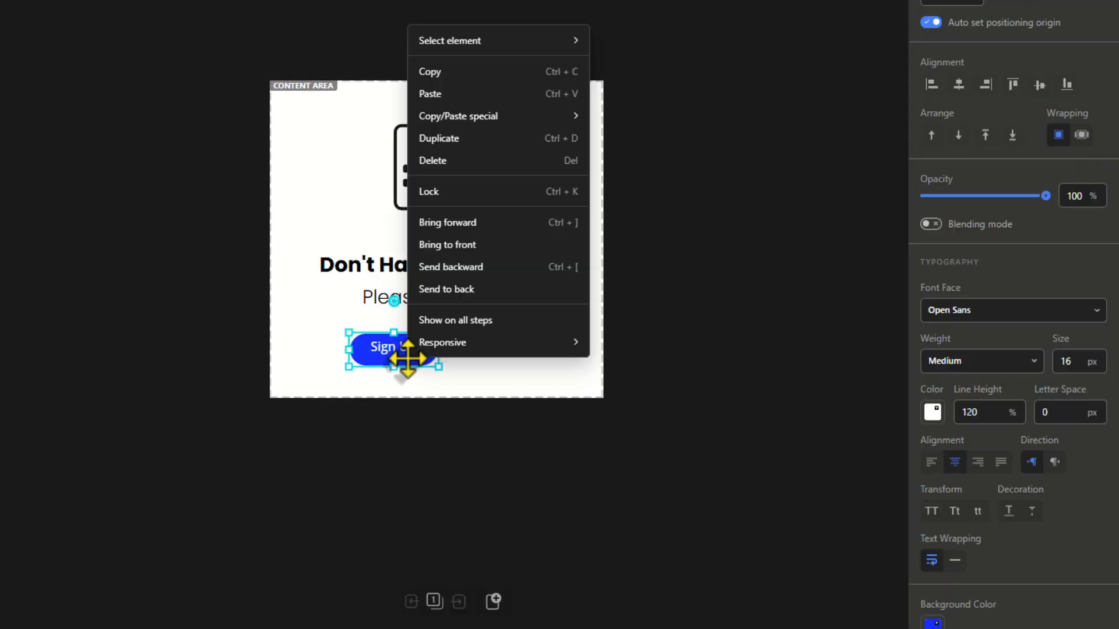
{"action": "left_click", "coordinate": [439, 138]}
{"action": "left_click_drag", "start_coordinate": [487, 350], "coordinate": [477, 349]}
{"action": "scroll", "coordinate": [991, 408], "scroll_direction": "down", "scroll_amount": 4}
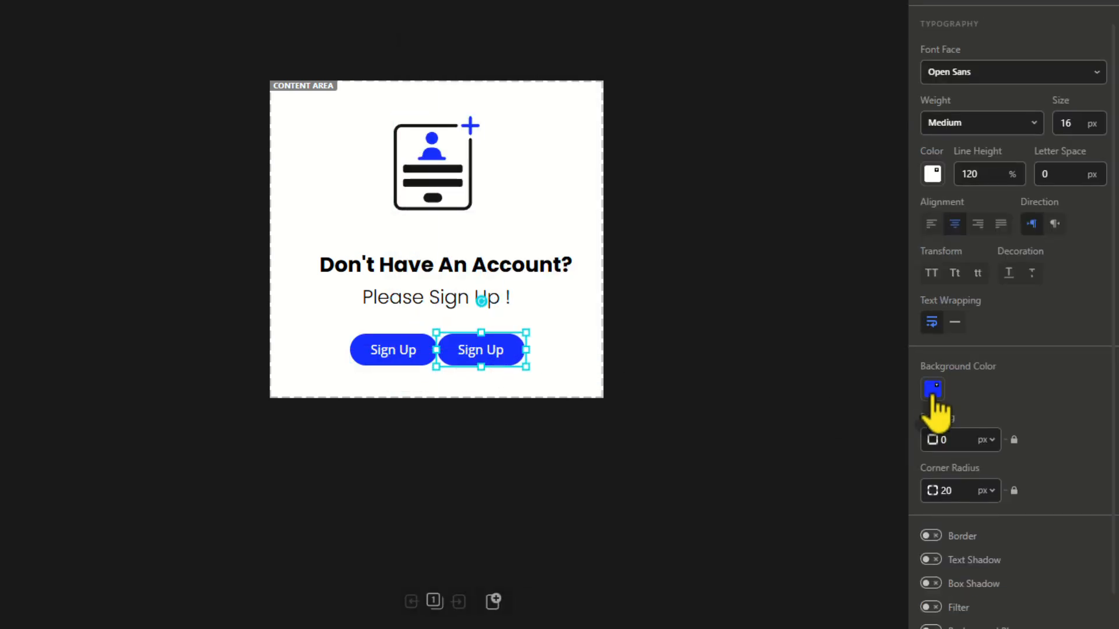
{"action": "left_click", "coordinate": [939, 394]}
{"action": "left_click", "coordinate": [937, 255]}
{"action": "left_click", "coordinate": [1074, 338]}
{"action": "left_click", "coordinate": [932, 174]}
{"action": "left_click", "coordinate": [937, 466]}
{"action": "double_click", "coordinate": [504, 348]}
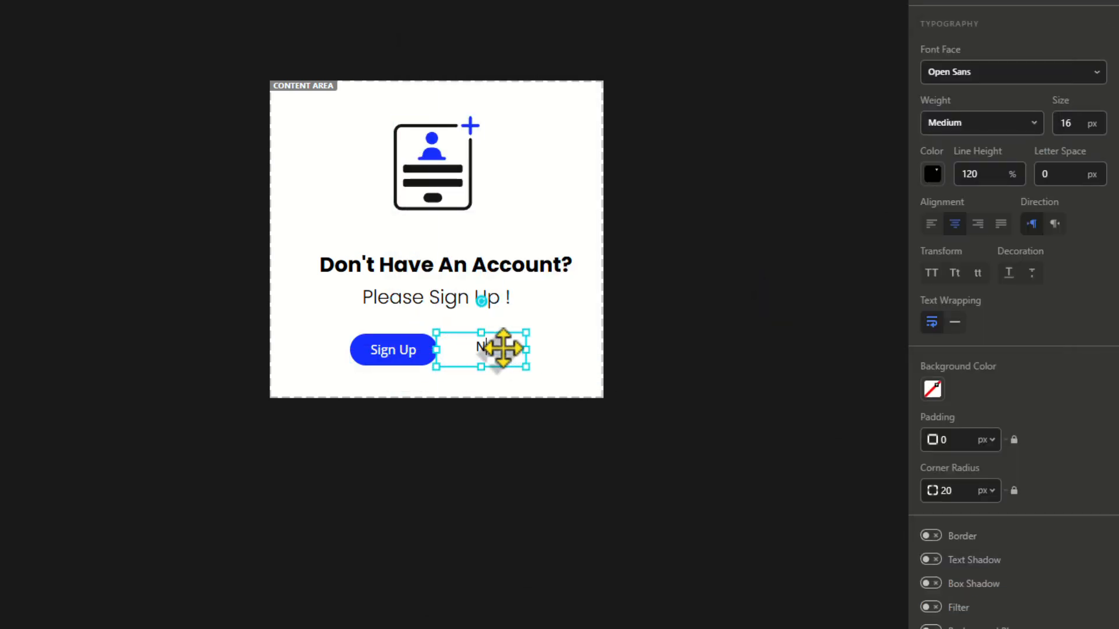
Widen the Sign Up button leftward and the Not Now button rightward.
{"action": "left_click", "coordinate": [393, 351]}
{"action": "left_click_drag", "start_coordinate": [351, 350], "coordinate": [336, 350]}
{"action": "left_click", "coordinate": [478, 351]}
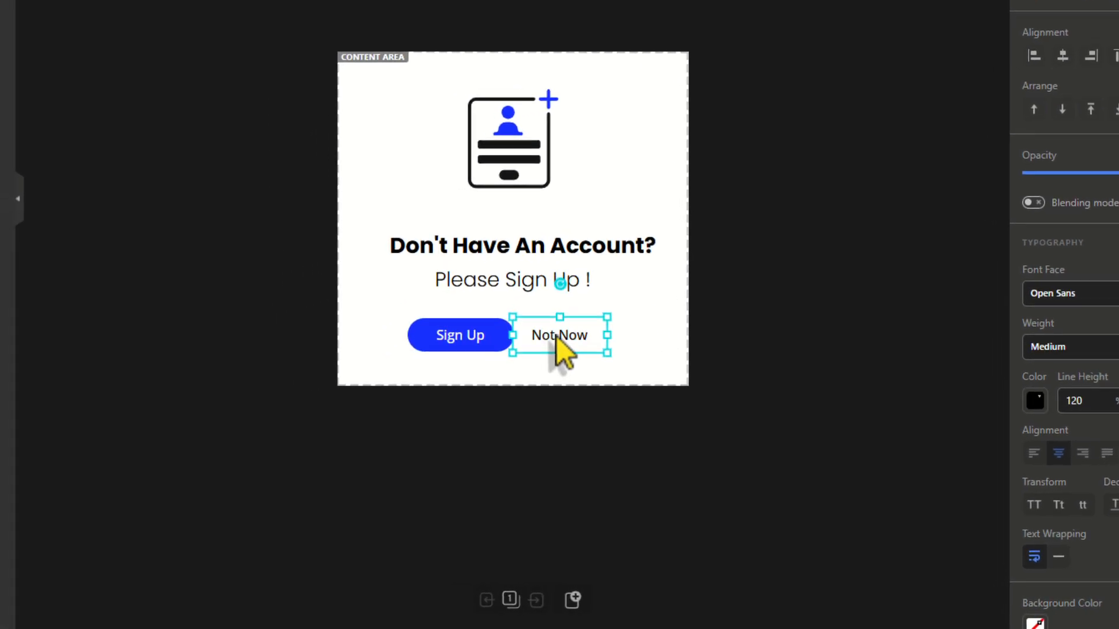
{"action": "left_click_drag", "start_coordinate": [525, 349], "coordinate": [538, 350]}
{"action": "left_click", "coordinate": [462, 429]}
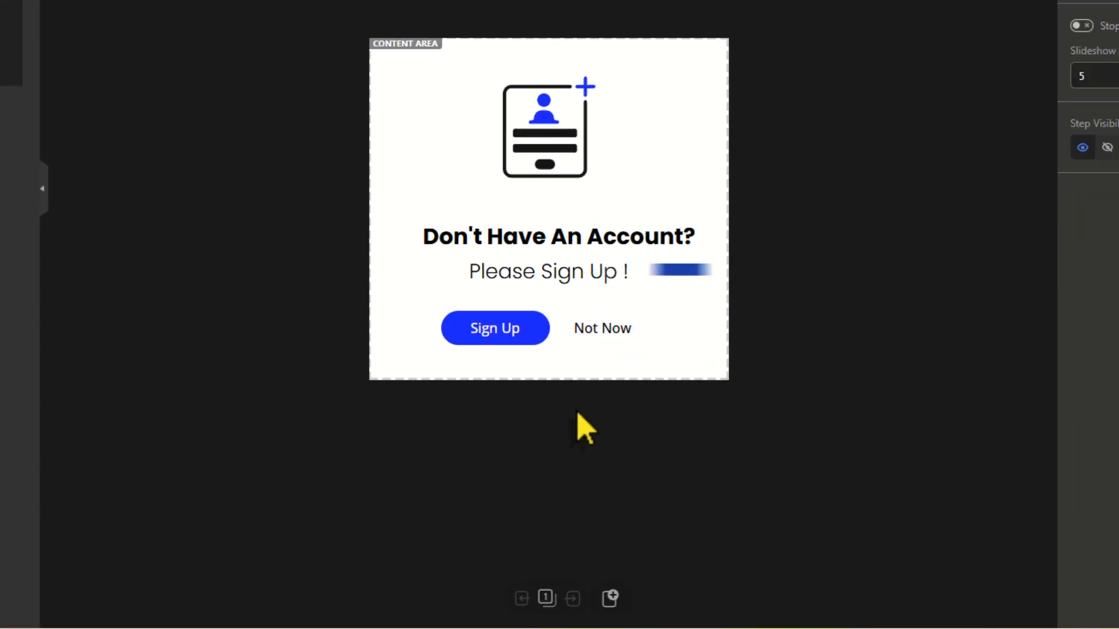
Duplicate the first step and delete the card icon and both buttons from the copy.
{"action": "left_click", "coordinate": [546, 599]}
{"action": "left_click", "coordinate": [177, 443]}
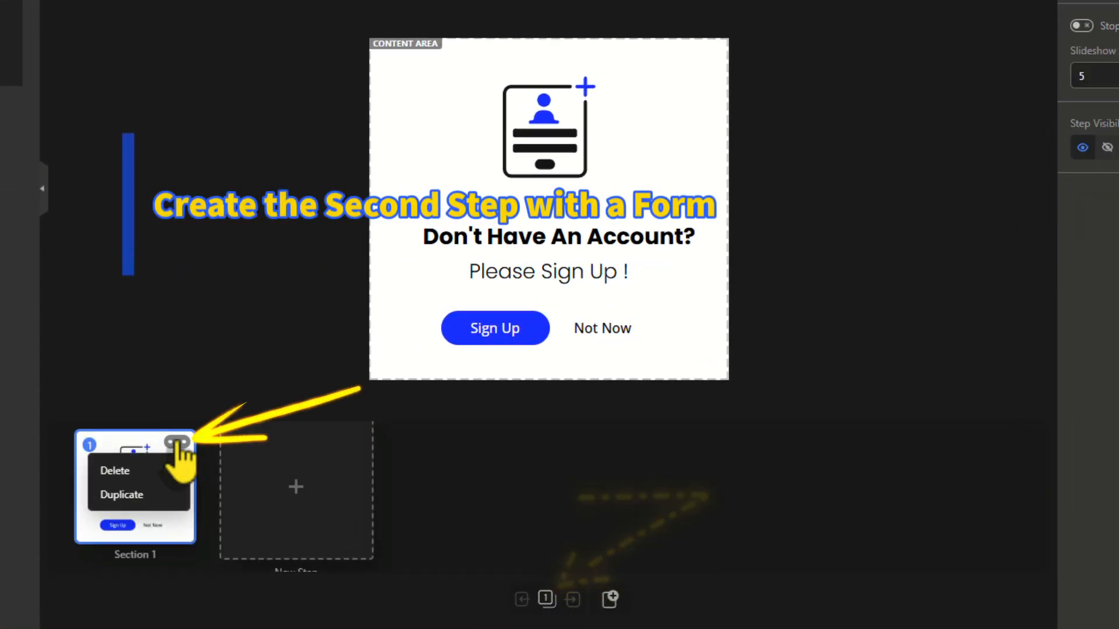
{"action": "left_click", "coordinate": [162, 496]}
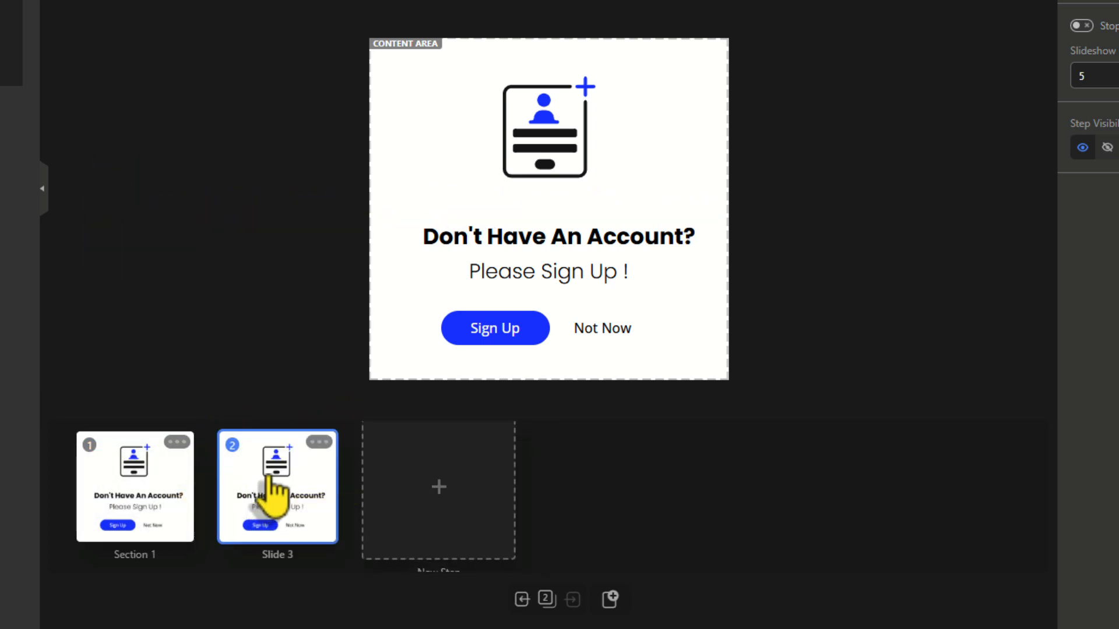
{"action": "left_click", "coordinate": [533, 147]}
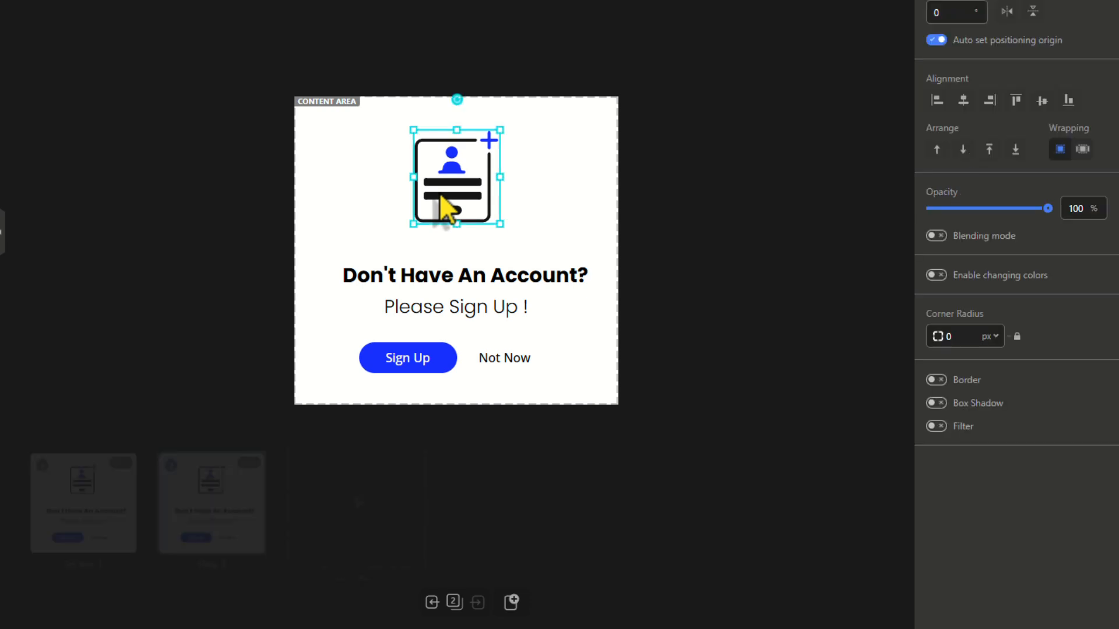
{"action": "right_click", "coordinate": [530, 147]}
{"action": "left_click", "coordinate": [466, 324]}
{"action": "right_click", "coordinate": [438, 359]}
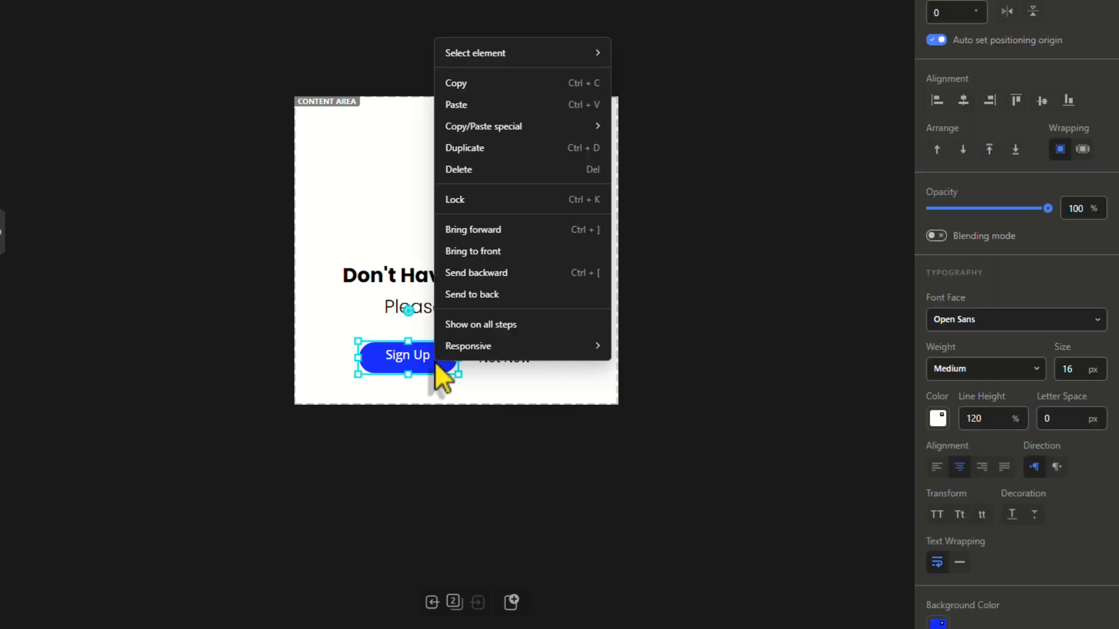
{"action": "left_click", "coordinate": [466, 169]}
{"action": "right_click", "coordinate": [500, 361]}
{"action": "left_click", "coordinate": [519, 168]}
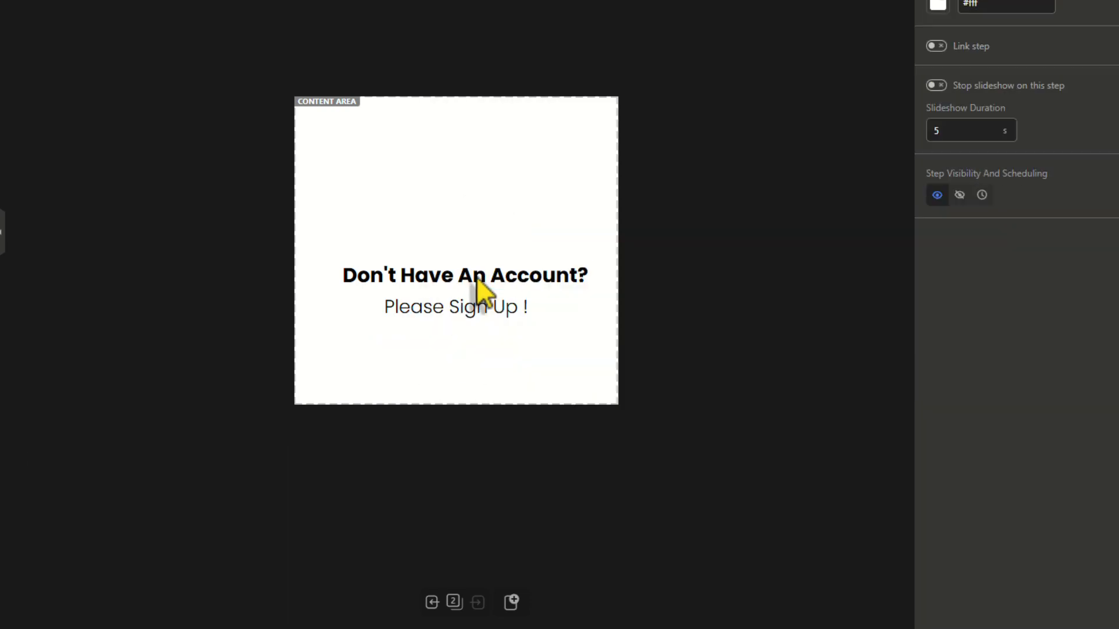
Move both texts to the top and retype them as 'Create Your Account' and 'Unlock Access To Personalized Features'.
{"action": "left_click", "coordinate": [459, 265]}
{"action": "left_click_drag", "start_coordinate": [459, 265], "coordinate": [455, 132]}
{"action": "left_click", "coordinate": [459, 312]}
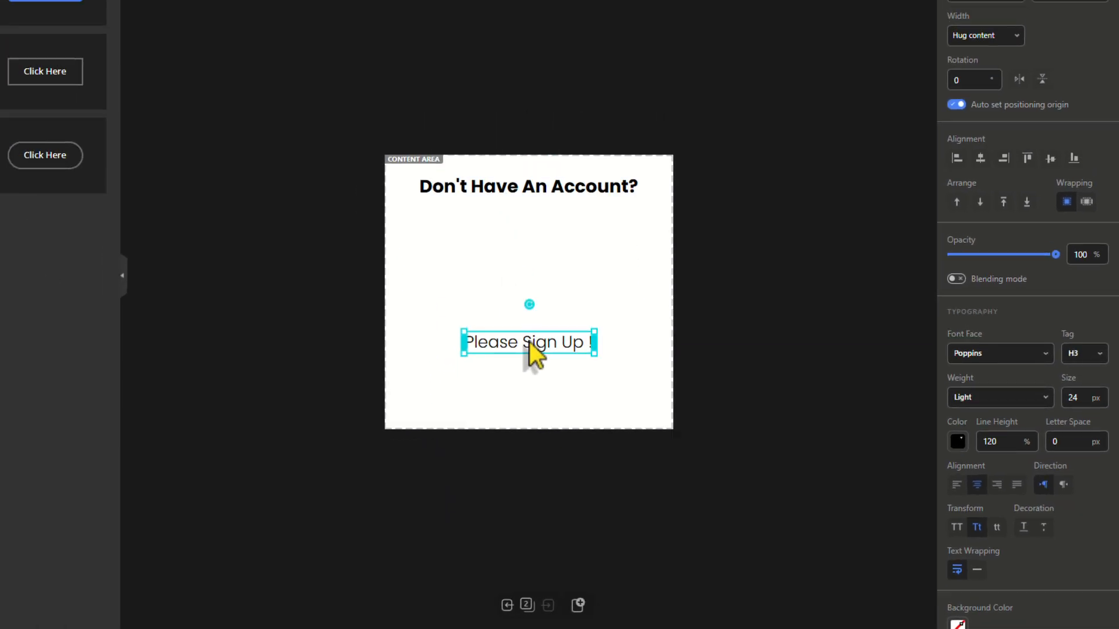
{"action": "left_click_drag", "start_coordinate": [459, 311], "coordinate": [463, 198]}
{"action": "double_click", "coordinate": [537, 212]}
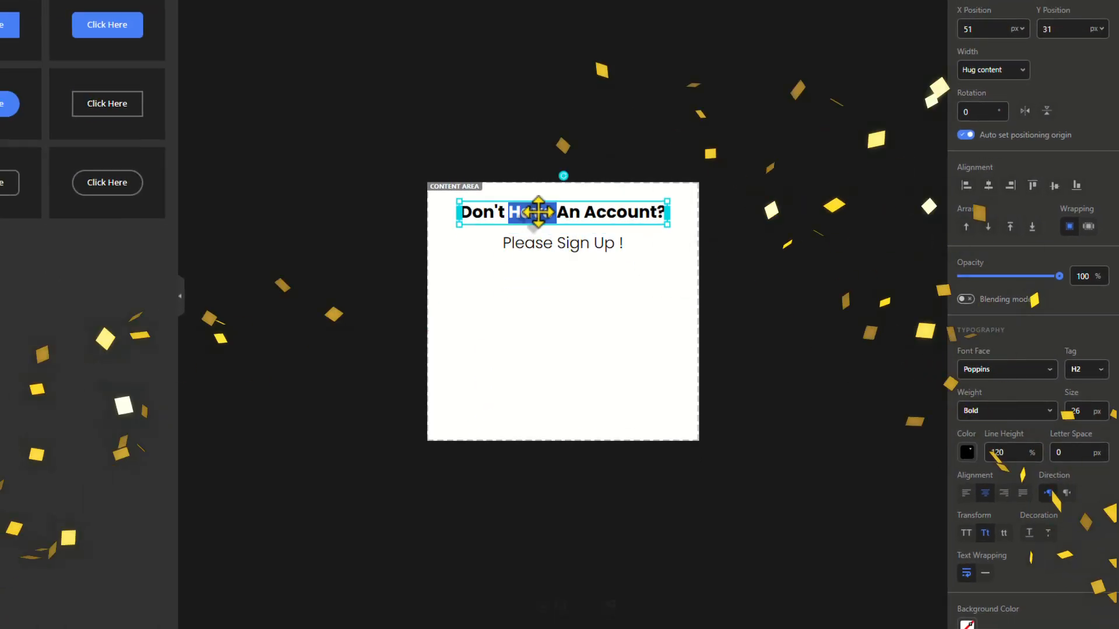
{"action": "type", "text": "Create Your Account"}
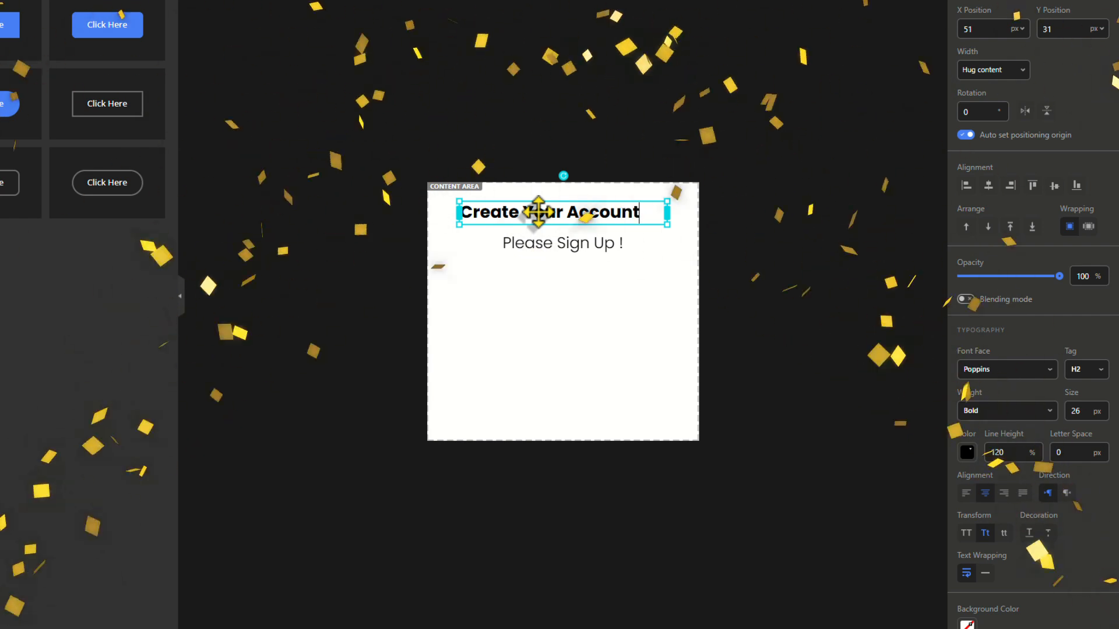
{"action": "double_click", "coordinate": [536, 243]}
{"action": "type", "text": "Unl"}
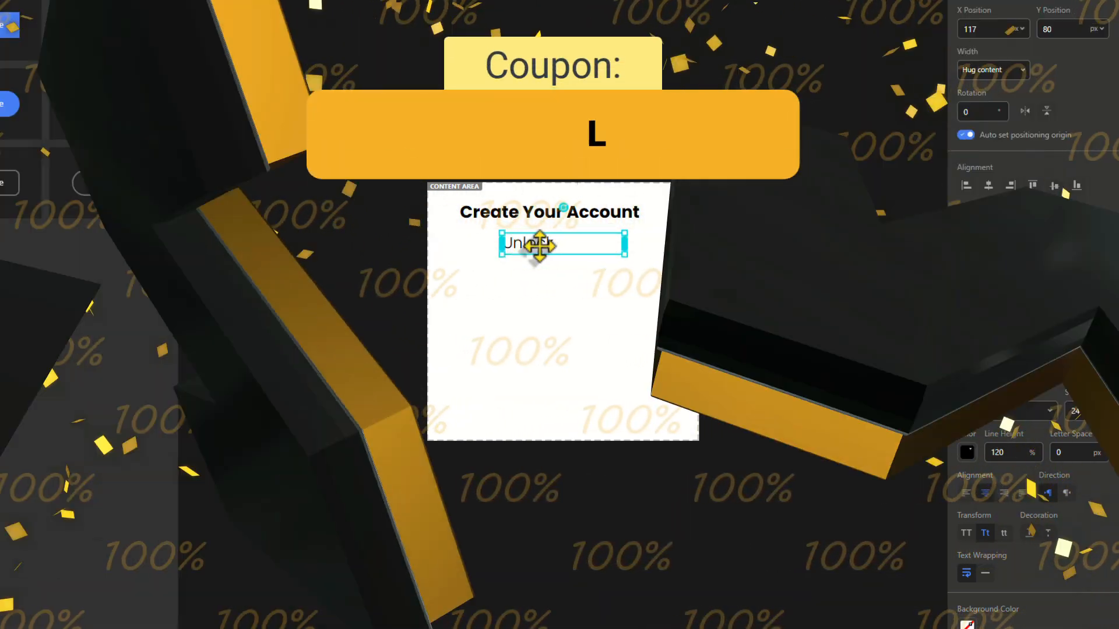
{"action": "type", "text": "ock Access To Personalized Features"}
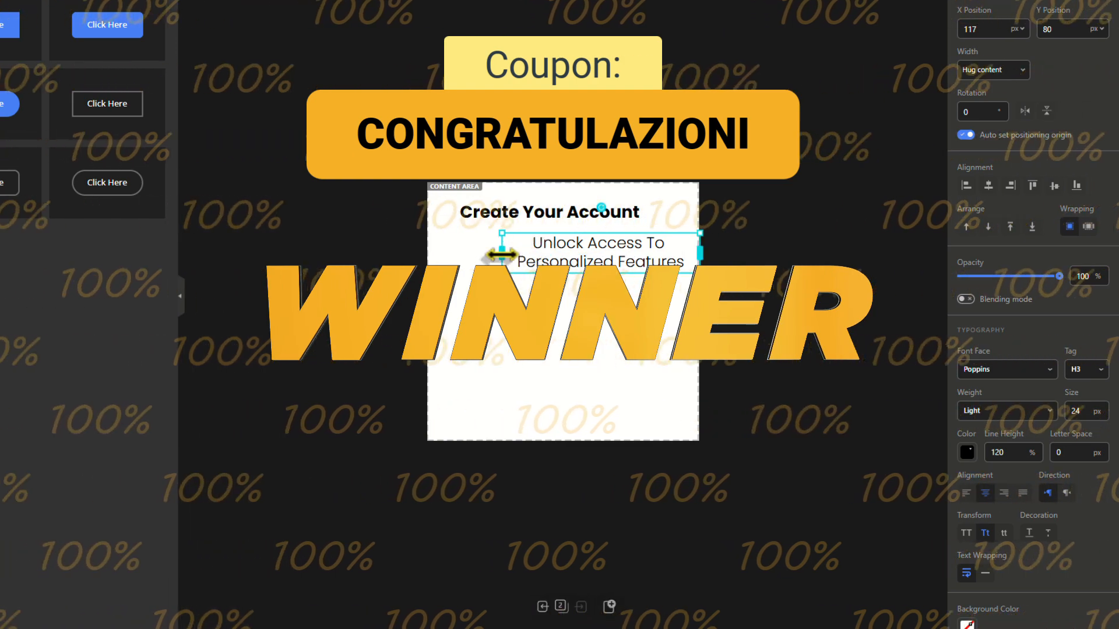
Set the subline size to 18 and widen its box so it fits one line.
{"action": "left_click_drag", "start_coordinate": [501, 253], "coordinate": [473, 253]}
{"action": "left_click_drag", "start_coordinate": [678, 249], "coordinate": [656, 244]}
{"action": "left_click", "coordinate": [1076, 411]}
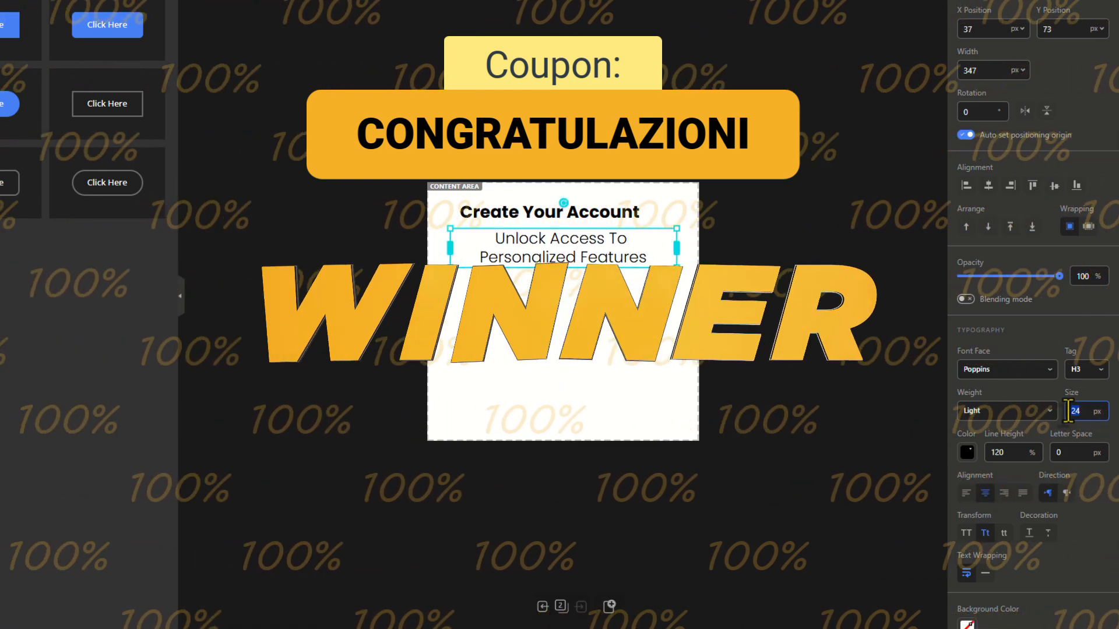
{"action": "type", "text": "18"}
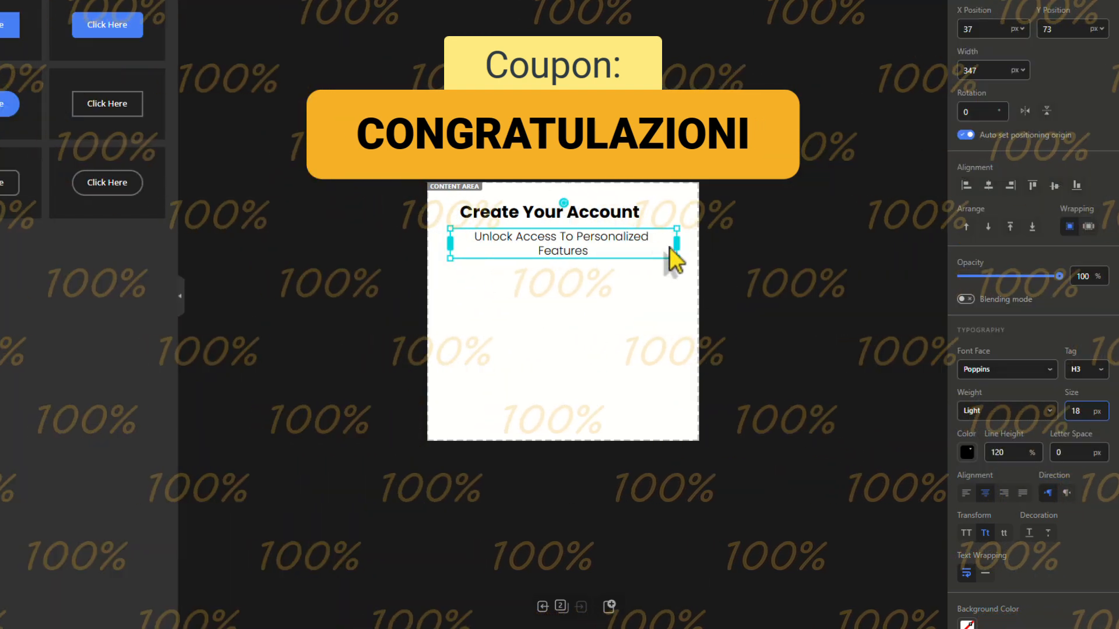
{"action": "mouse_move", "coordinate": [676, 244]}
{"action": "left_mouse_down"}
{"action": "mouse_move", "coordinate": [686, 249]}
{"action": "mouse_move", "coordinate": [659, 240]}
{"action": "left_mouse_up"}
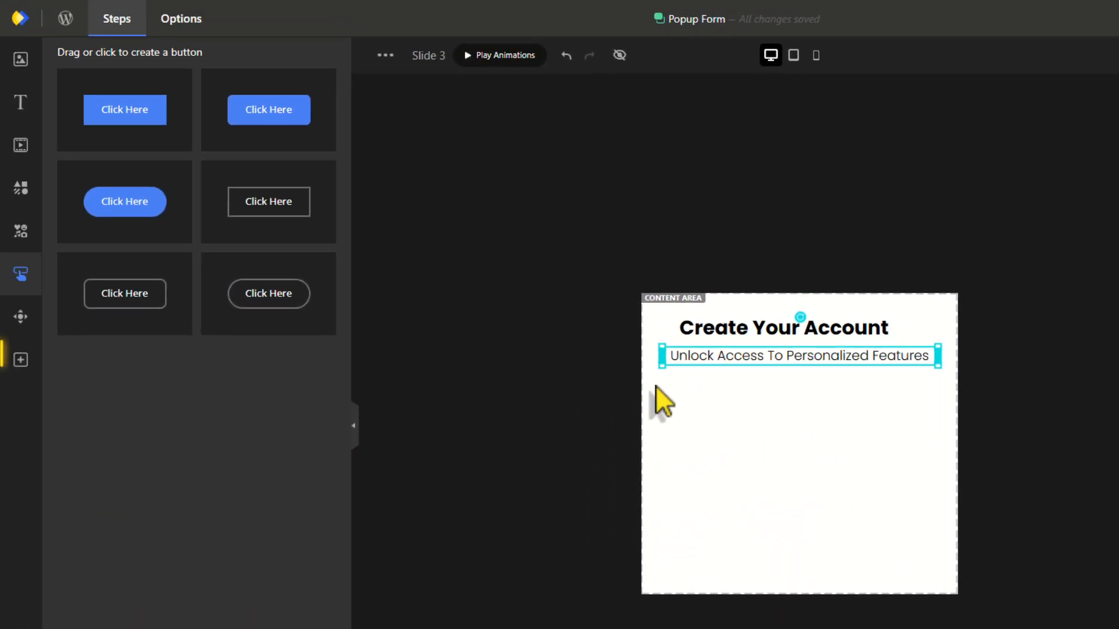
Add a form with Name, Email, Phone number fields and a Submit button, placed under the headings.
{"action": "left_click", "coordinate": [33, 370]}
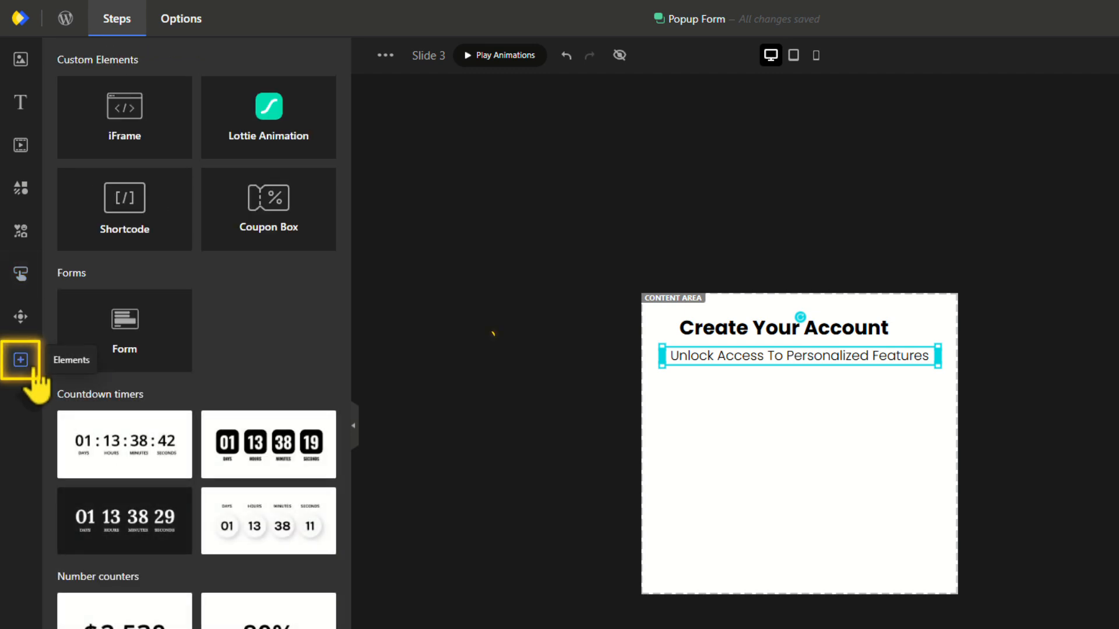
{"action": "left_click", "coordinate": [115, 348]}
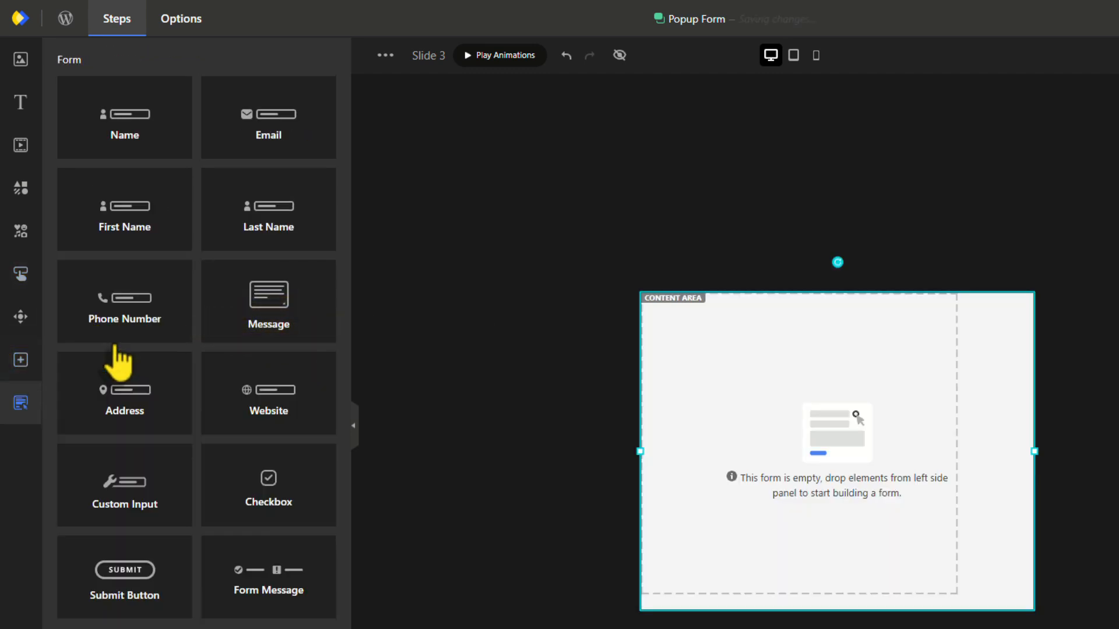
{"action": "left_click", "coordinate": [141, 149]}
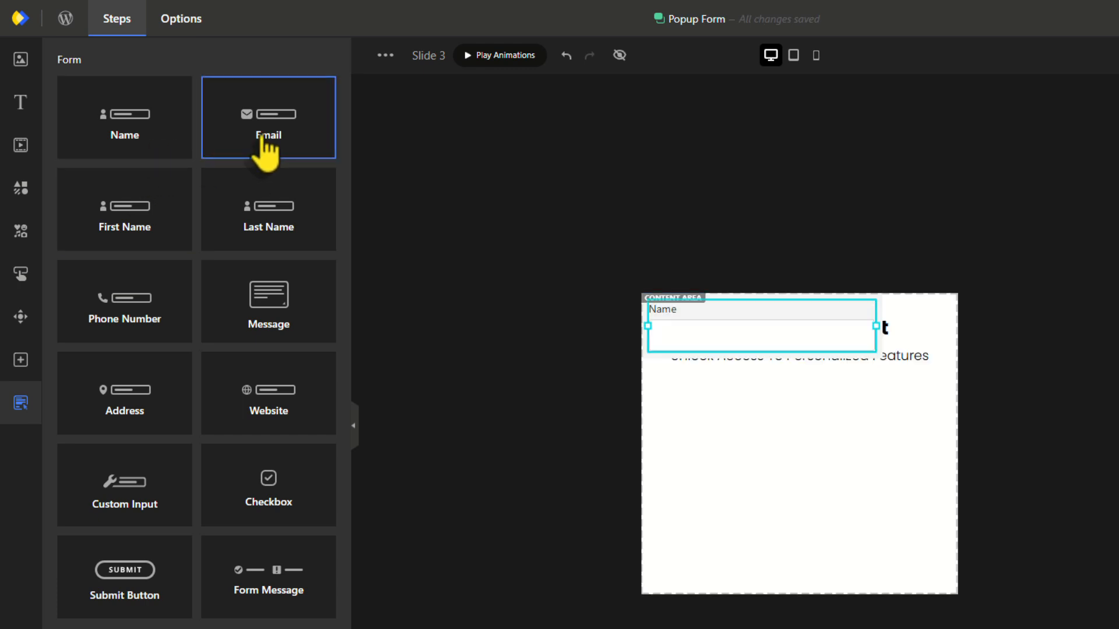
{"action": "left_click", "coordinate": [265, 150]}
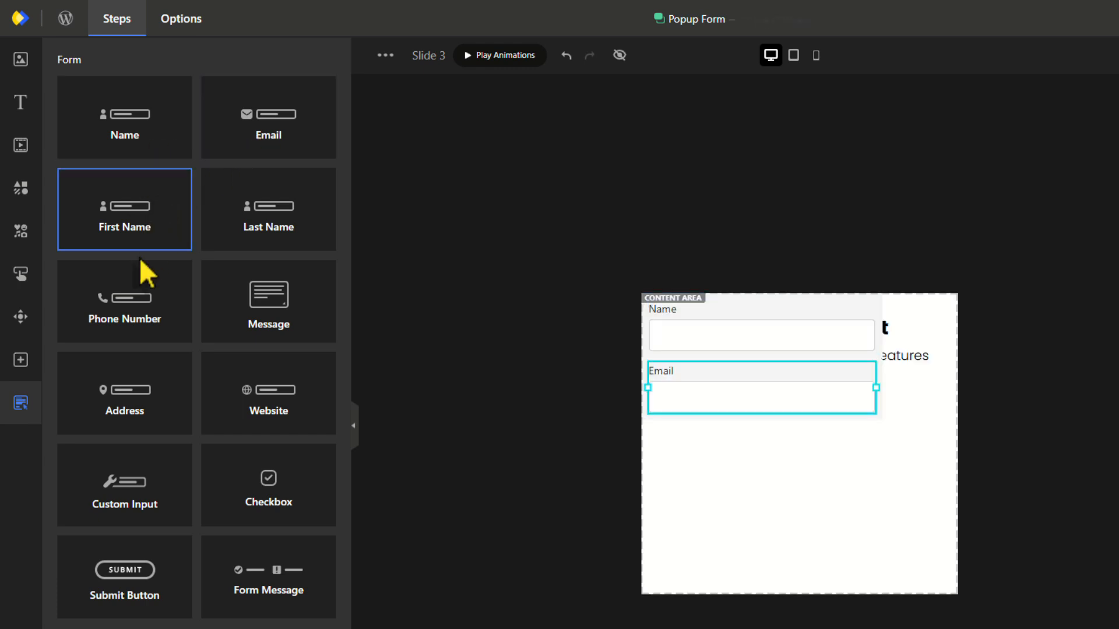
{"action": "left_click", "coordinate": [139, 315]}
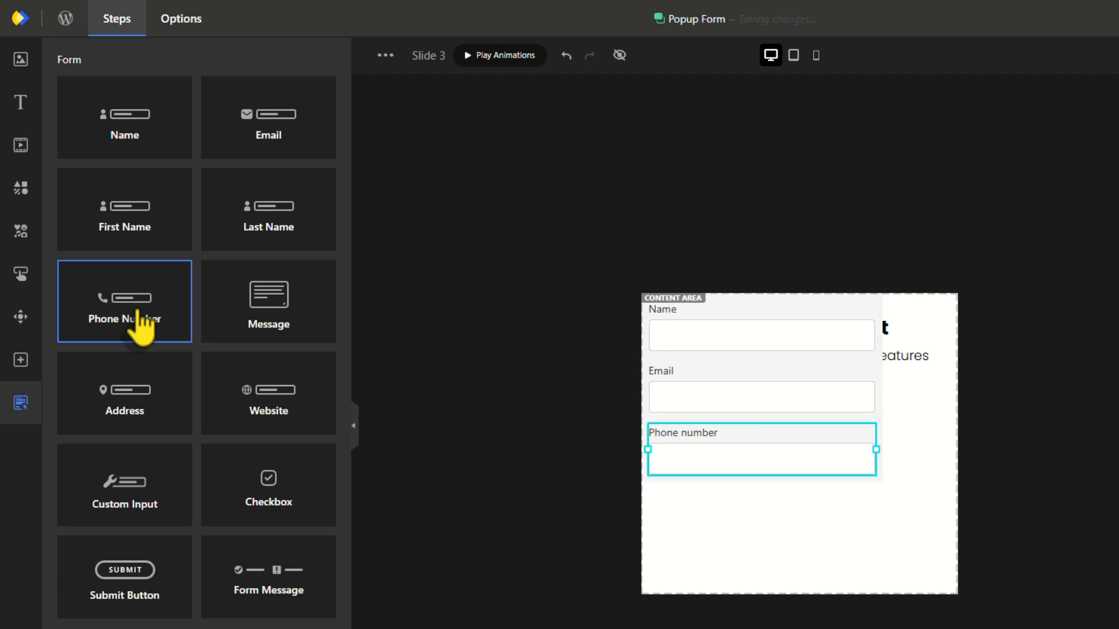
{"action": "left_click", "coordinate": [133, 598]}
{"action": "left_click", "coordinate": [879, 489]}
{"action": "left_click_drag", "start_coordinate": [731, 502], "coordinate": [918, 565]}
Set the form field gap to 8, the form background to white, and input corner radius to 25.
{"action": "left_click_drag", "start_coordinate": [1067, 346], "coordinate": [1019, 349]}
{"action": "type", "text": "10"}
{"action": "key", "text": "Down"}
{"action": "key", "text": "Down"}
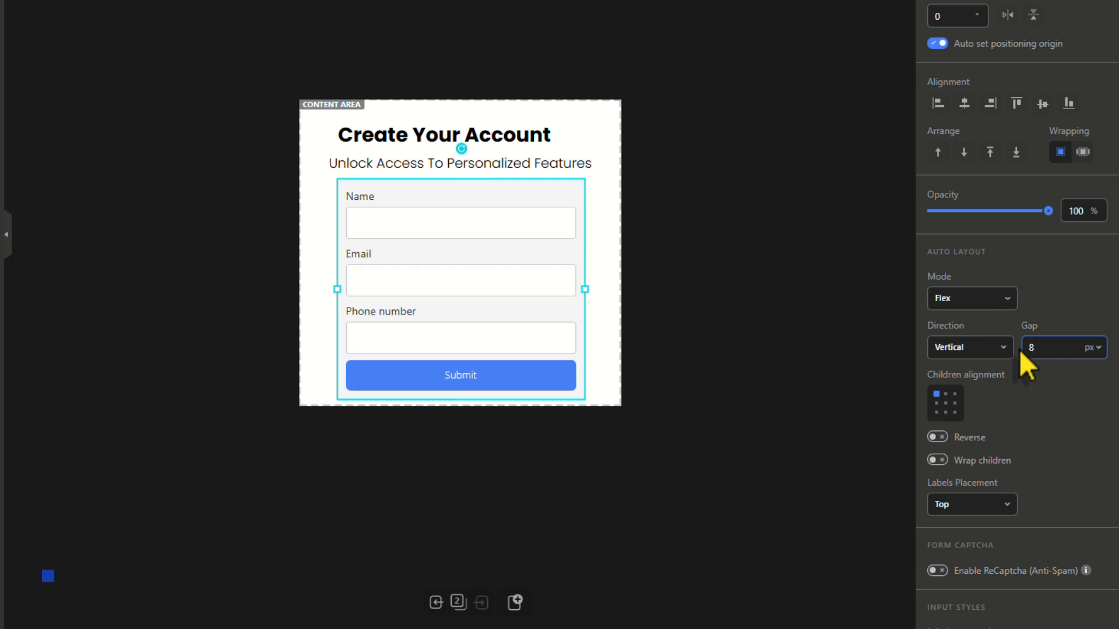
{"action": "scroll", "coordinate": [1041, 373], "scroll_direction": "down", "scroll_amount": 15}
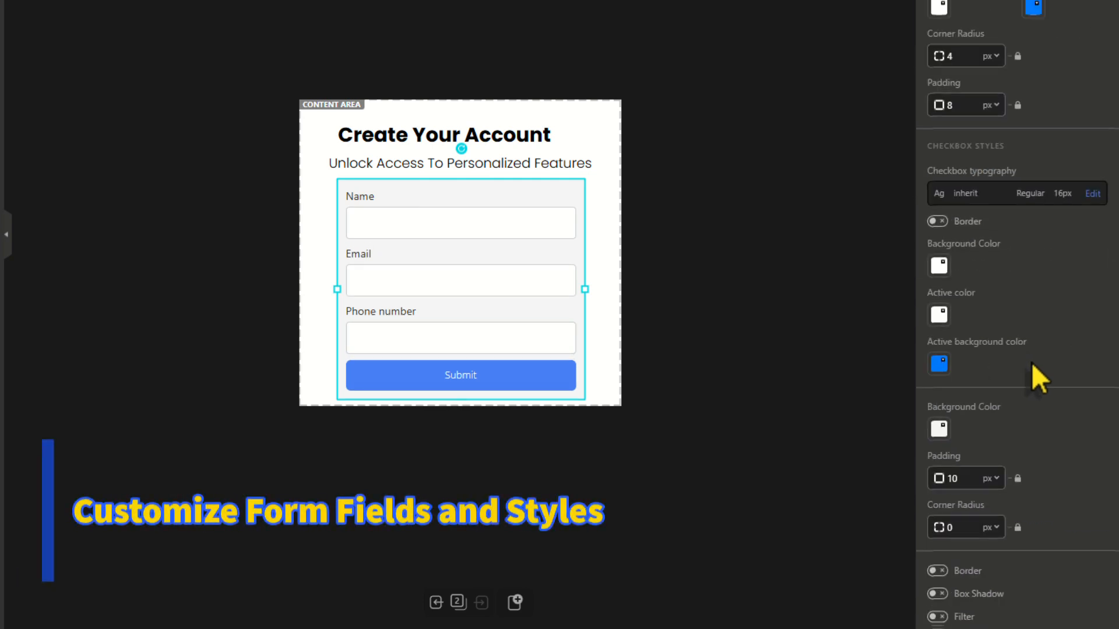
{"action": "scroll", "coordinate": [1031, 362], "scroll_direction": "down", "scroll_amount": 1}
{"action": "left_click", "coordinate": [941, 379]}
{"action": "left_click", "coordinate": [965, 324]}
{"action": "left_click", "coordinate": [1044, 376]}
{"action": "scroll", "coordinate": [1044, 376], "scroll_direction": "up", "scroll_amount": 4}
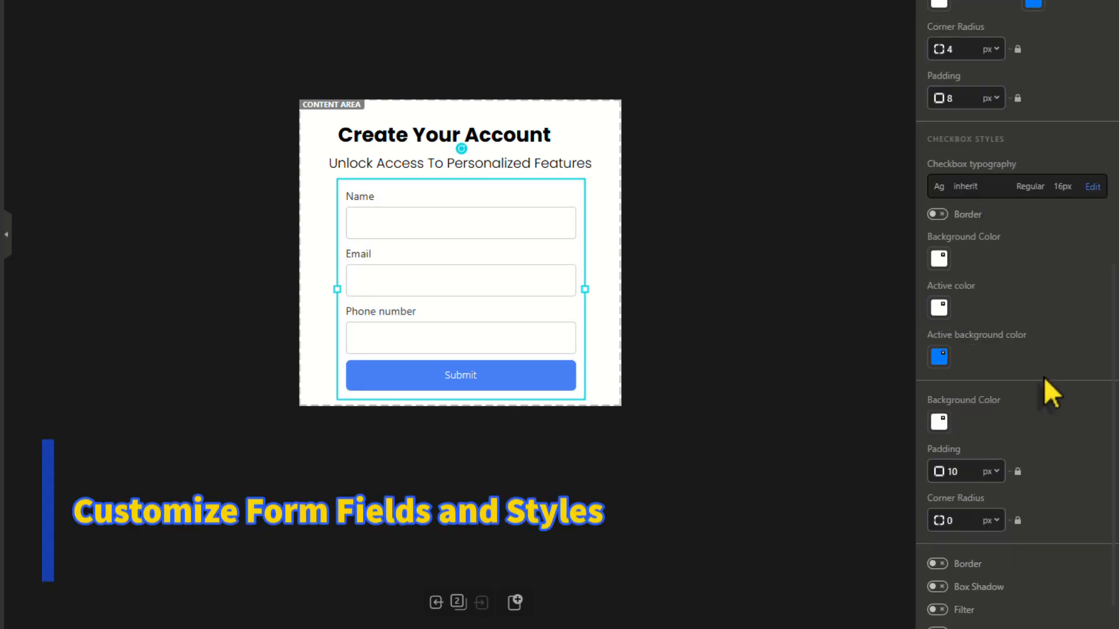
{"action": "double_click", "coordinate": [943, 233]}
{"action": "type", "text": "25"}
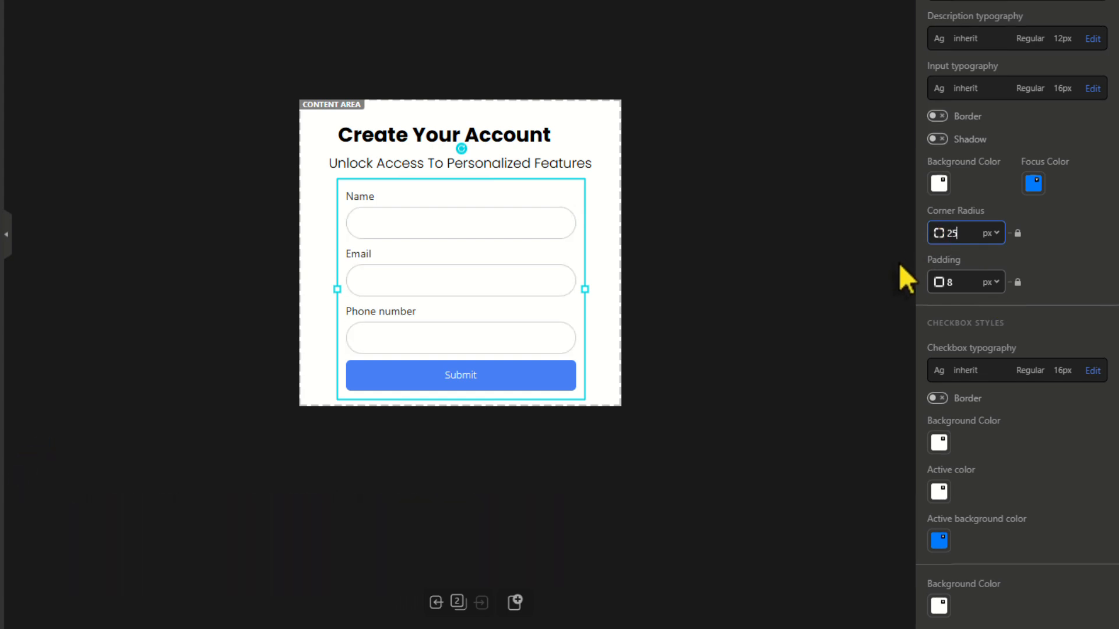
{"action": "left_click", "coordinate": [497, 377]}
Give the Submit button the pasted vivid blue background and Semi Bold text weight.
{"action": "scroll", "coordinate": [959, 527], "scroll_direction": "down", "scroll_amount": 5}
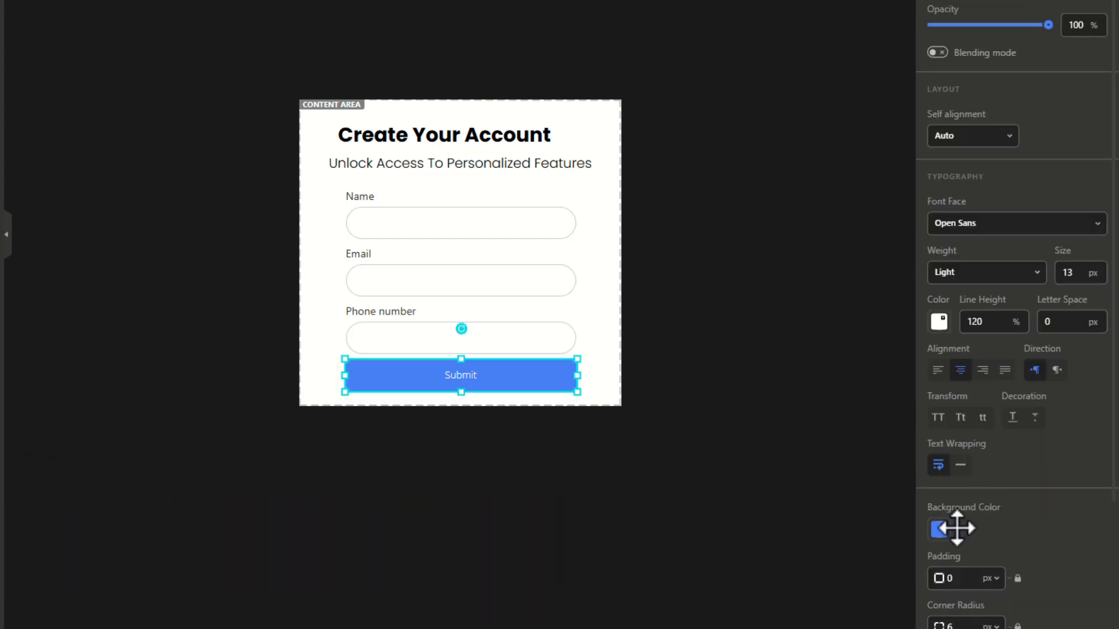
{"action": "left_click", "coordinate": [940, 349]}
{"action": "key", "text": "ctrl+v"}
{"action": "left_click", "coordinate": [957, 459]}
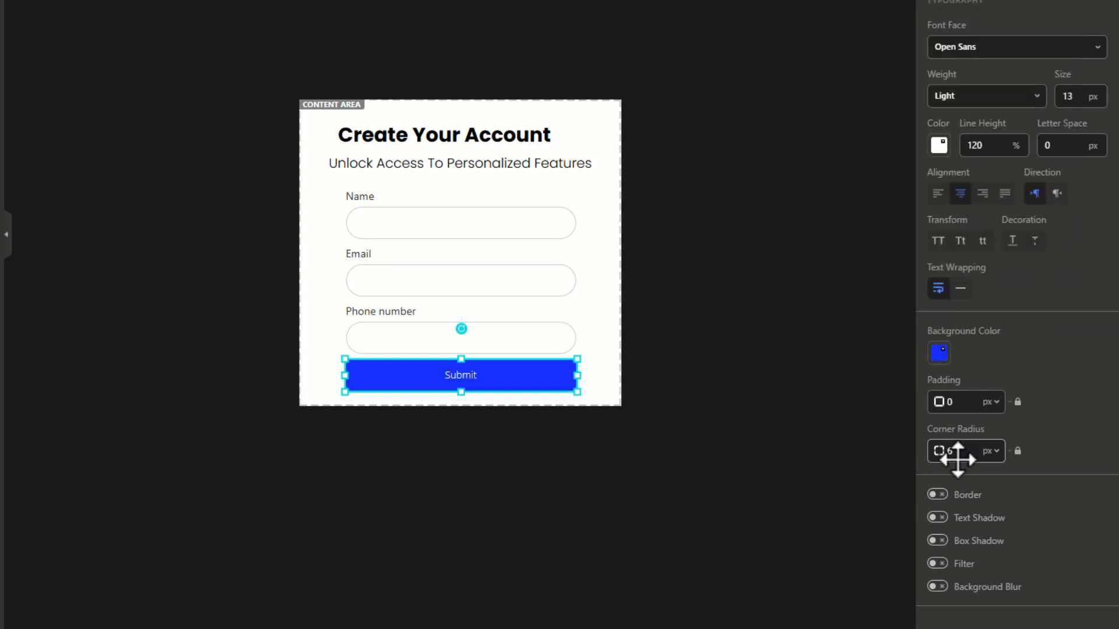
{"action": "scroll", "coordinate": [1068, 332], "scroll_direction": "up", "scroll_amount": 2}
{"action": "left_click", "coordinate": [990, 172]}
{"action": "left_click", "coordinate": [961, 255]}
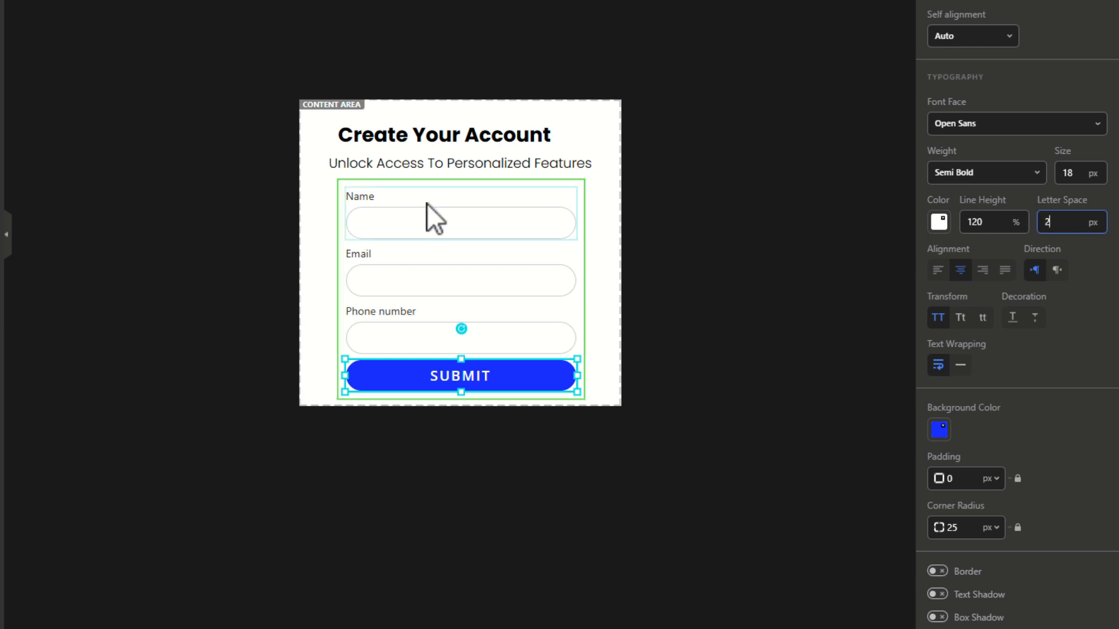
{"action": "left_click", "coordinate": [373, 200]}
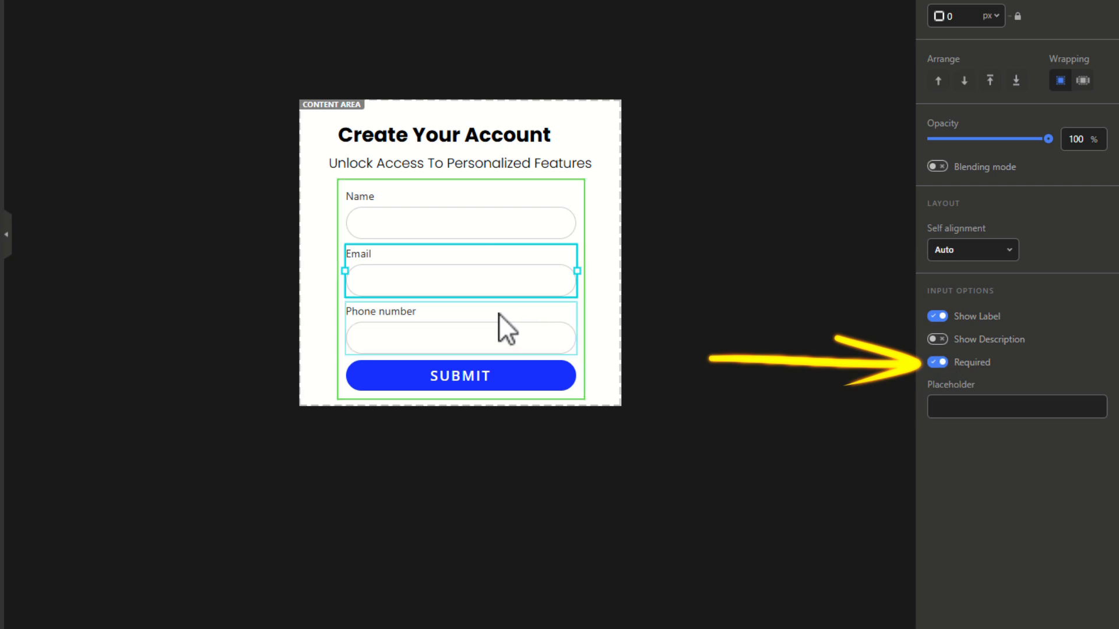
Mark the Phone number field required and change the form labels' font weight.
{"action": "left_click", "coordinate": [938, 362]}
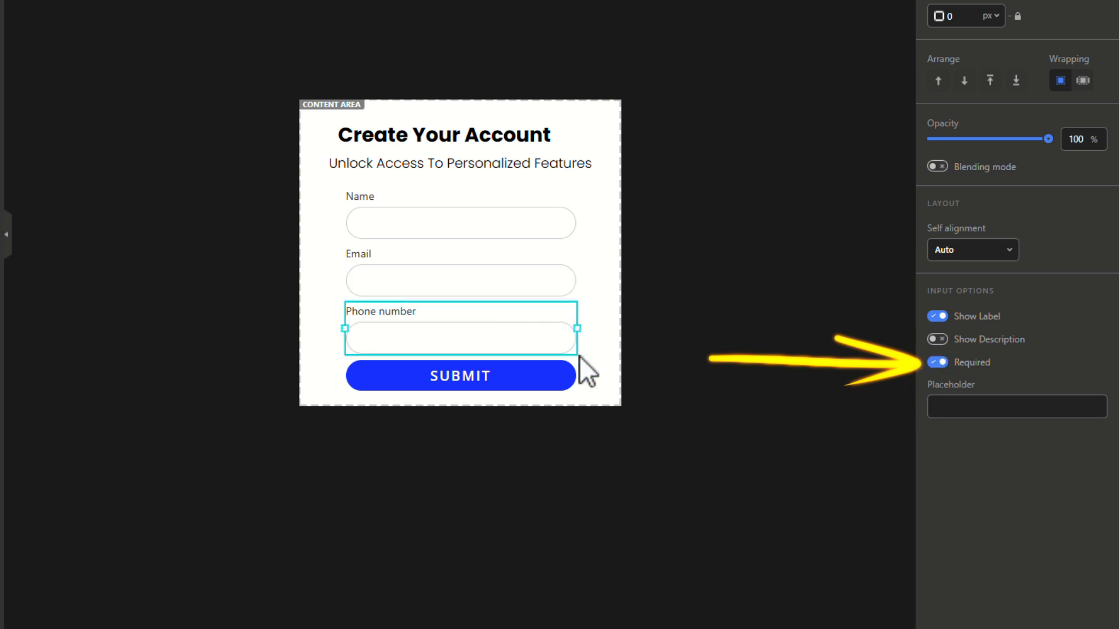
{"action": "left_click", "coordinate": [580, 204]}
{"action": "scroll", "coordinate": [1051, 533], "scroll_direction": "down", "scroll_amount": 6}
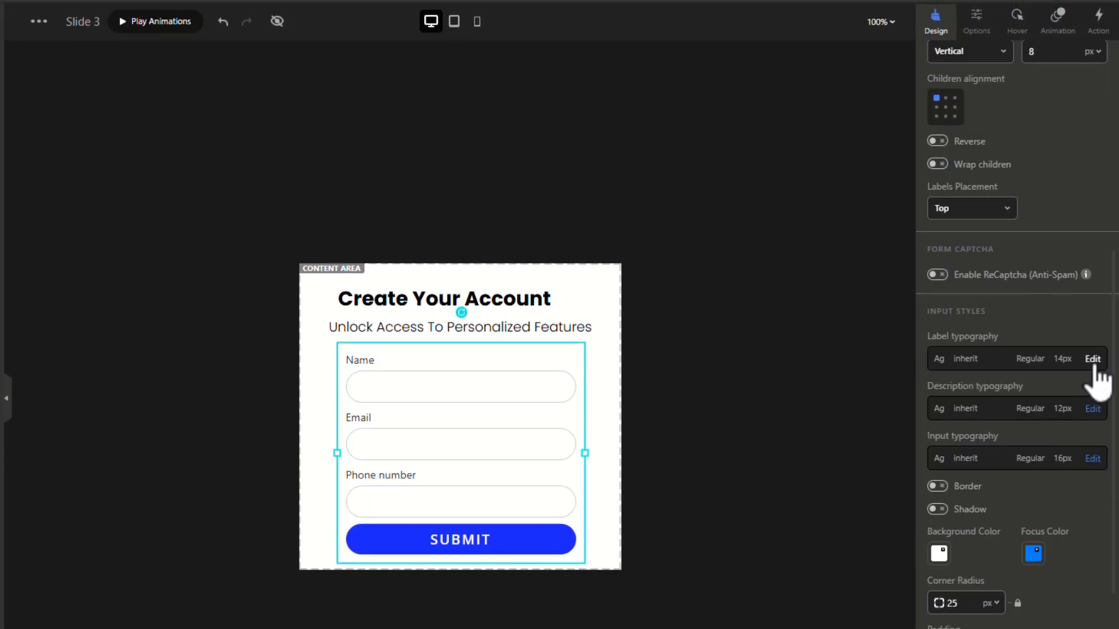
{"action": "left_click", "coordinate": [1092, 360]}
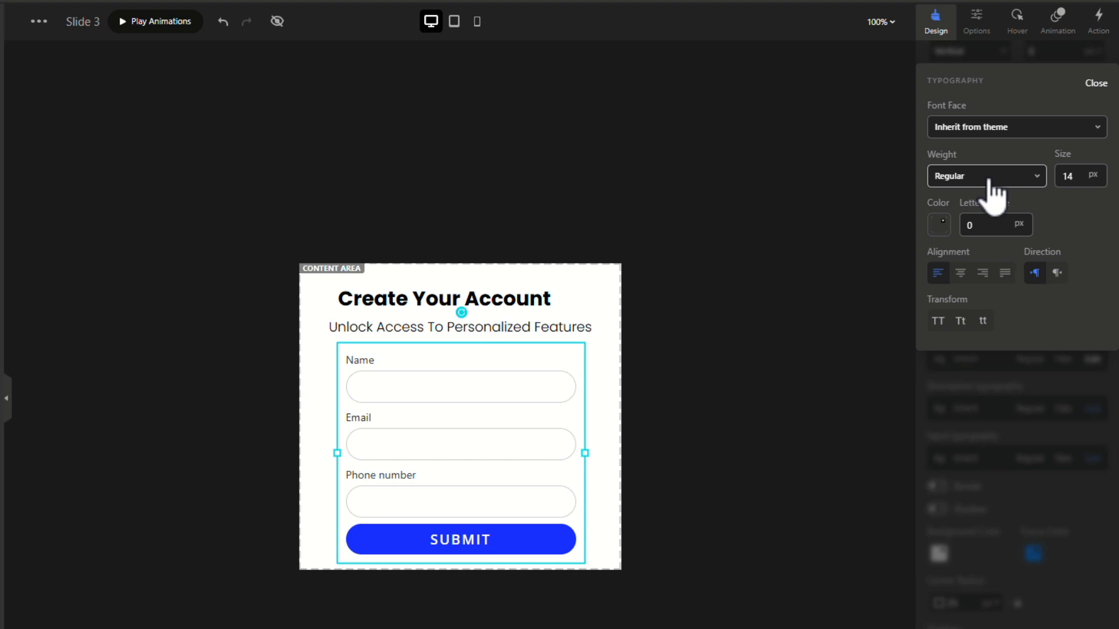
{"action": "left_click", "coordinate": [989, 178]}
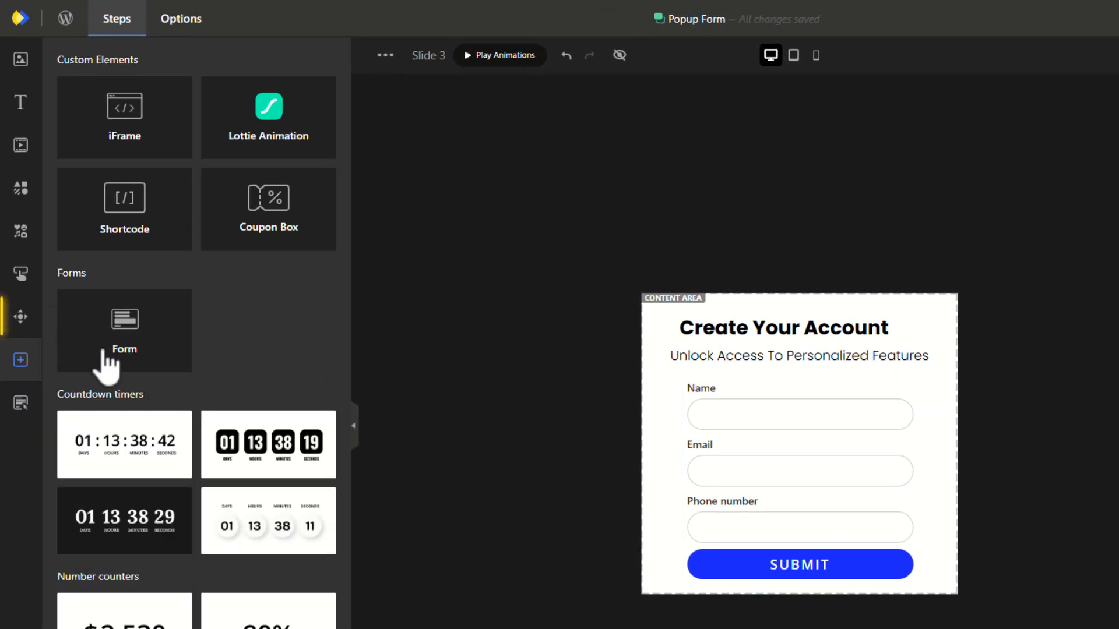
Place a close button at the form step's top-right corner, then return to Section 1.
{"action": "left_click", "coordinate": [20, 318]}
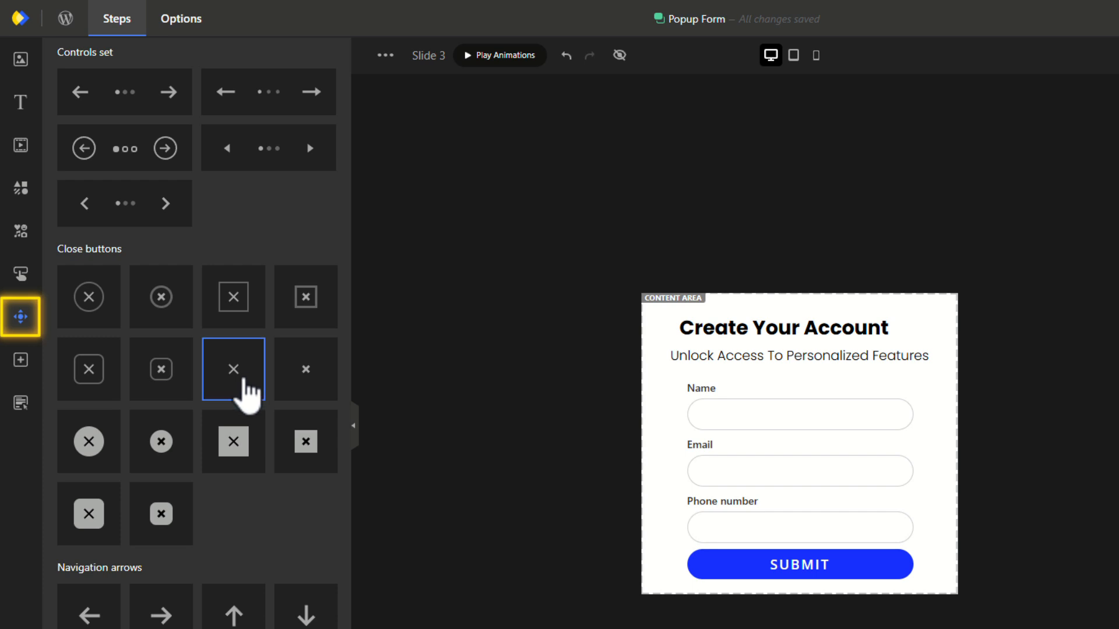
{"action": "left_click_drag", "start_coordinate": [657, 308], "coordinate": [902, 312]}
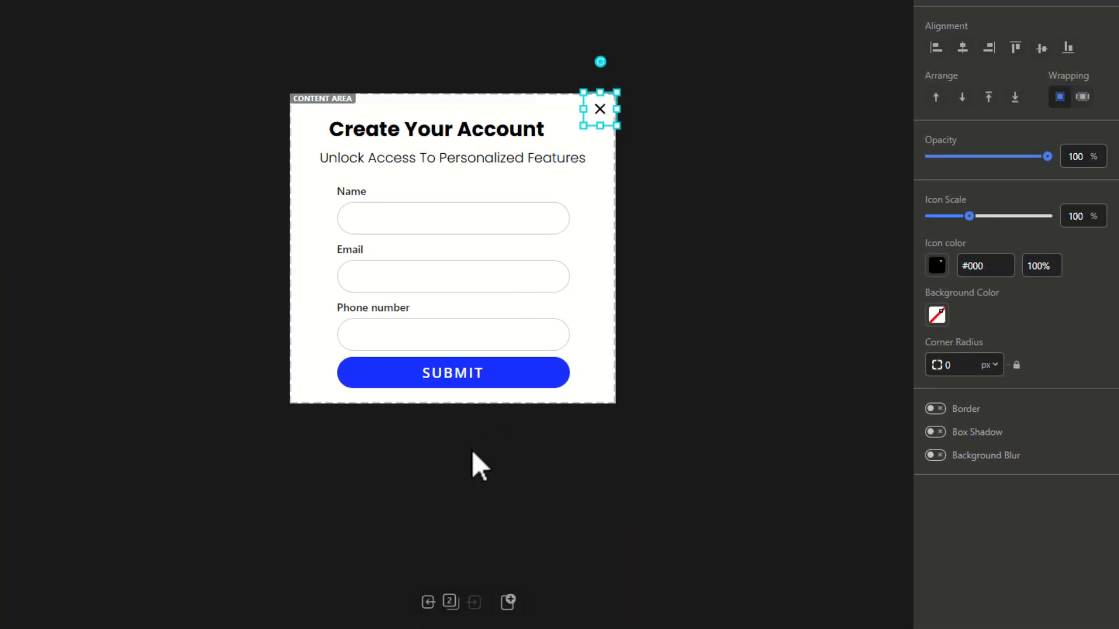
{"action": "left_click", "coordinate": [474, 454]}
{"action": "left_click", "coordinate": [451, 601]}
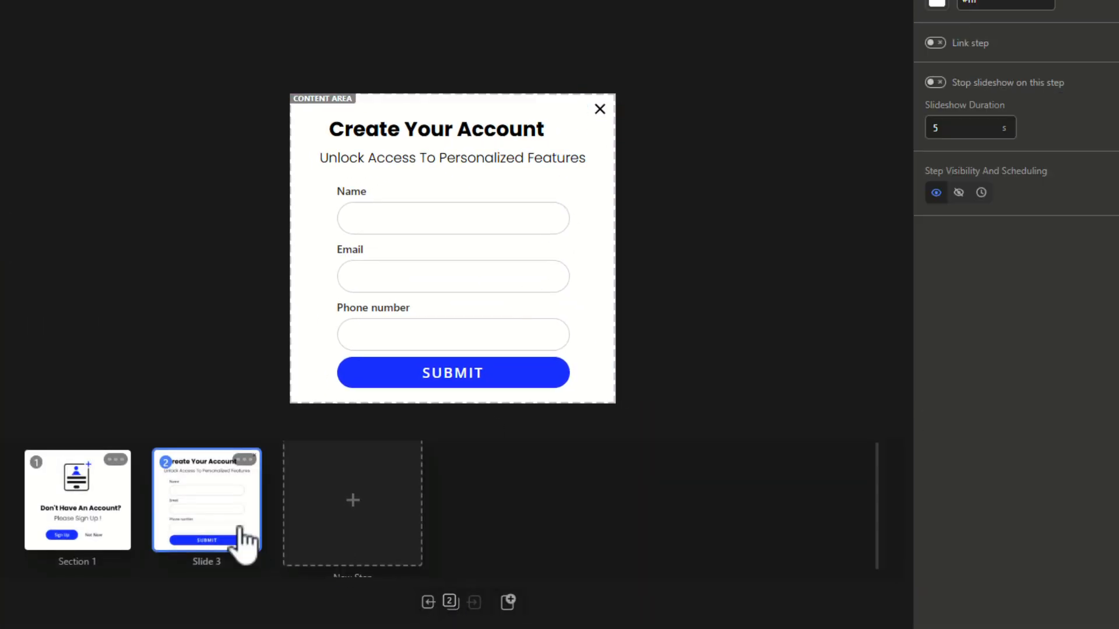
{"action": "left_click", "coordinate": [93, 537]}
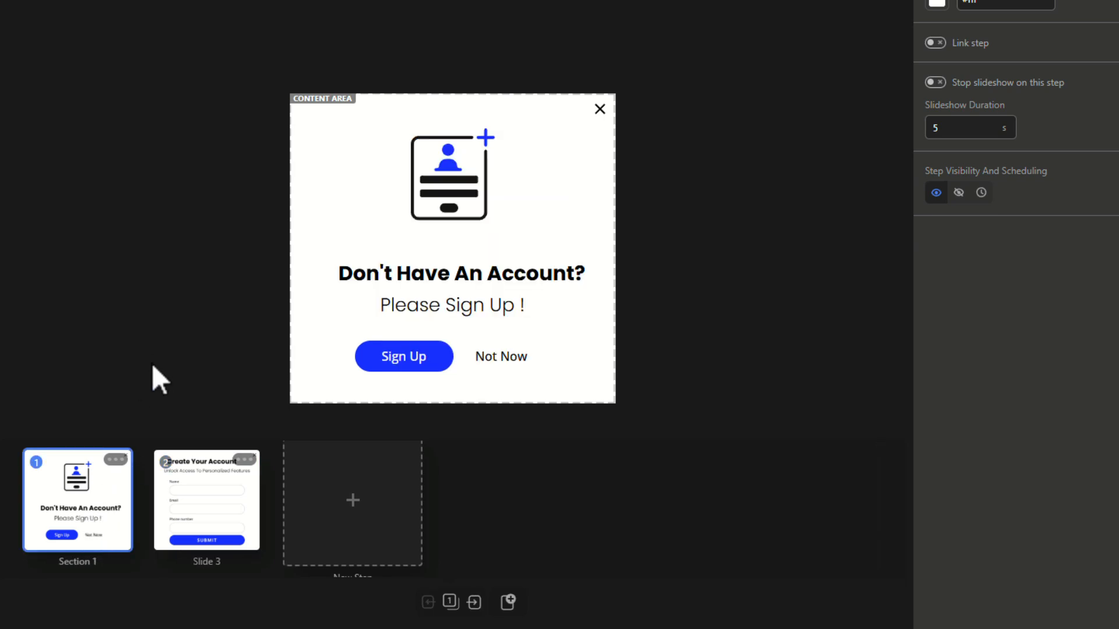
{"action": "left_click", "coordinate": [500, 358]}
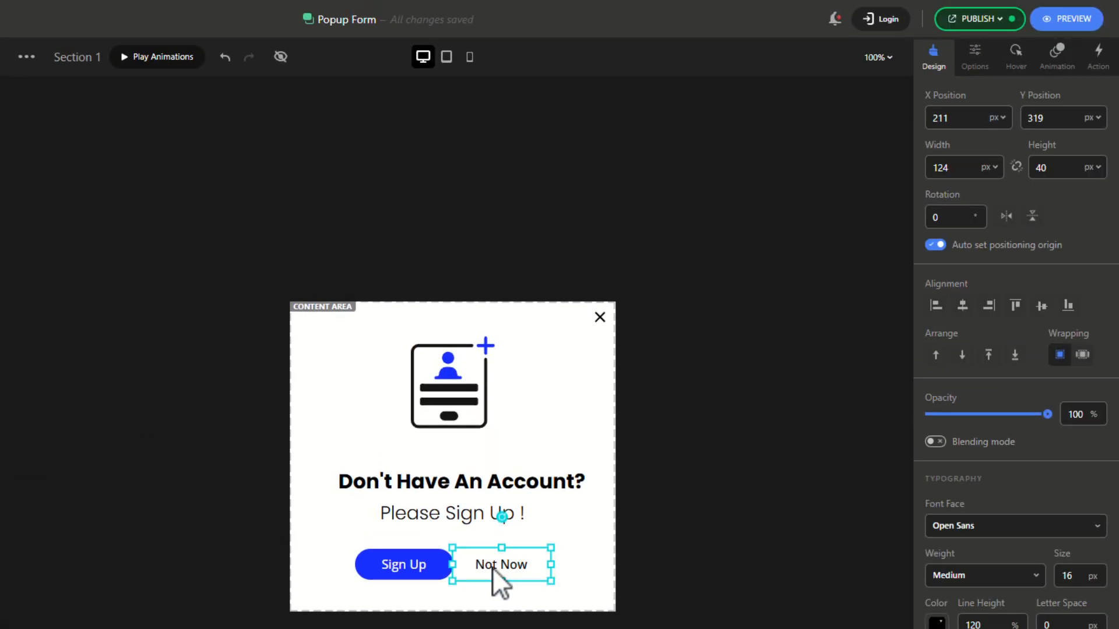
Give the Not Now button a Close Popup action.
{"action": "left_click", "coordinate": [1105, 69]}
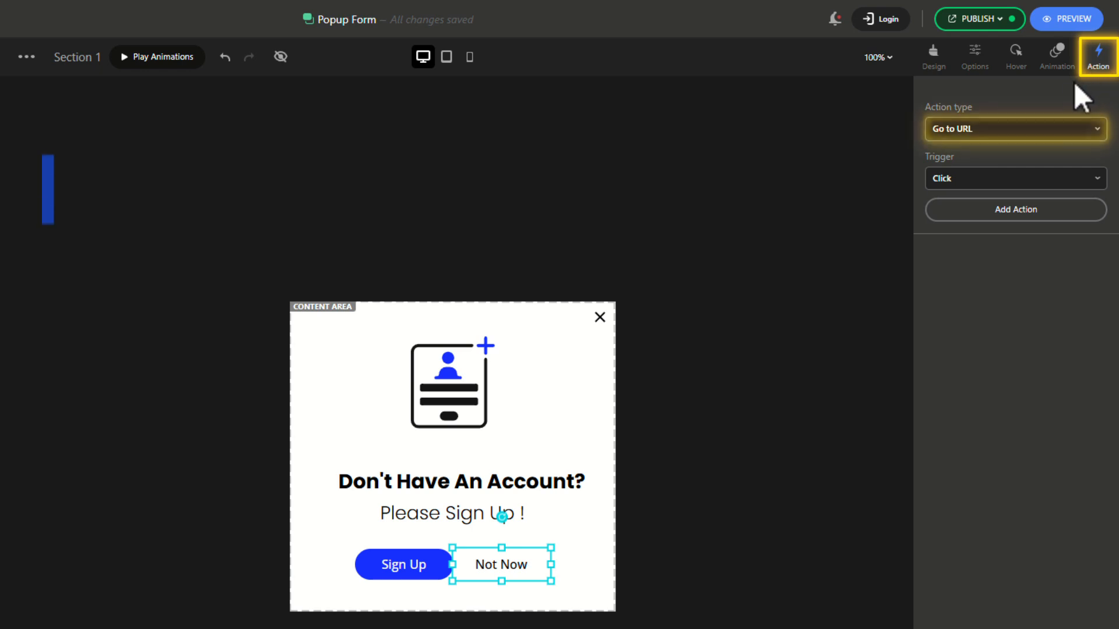
{"action": "left_click", "coordinate": [1032, 123]}
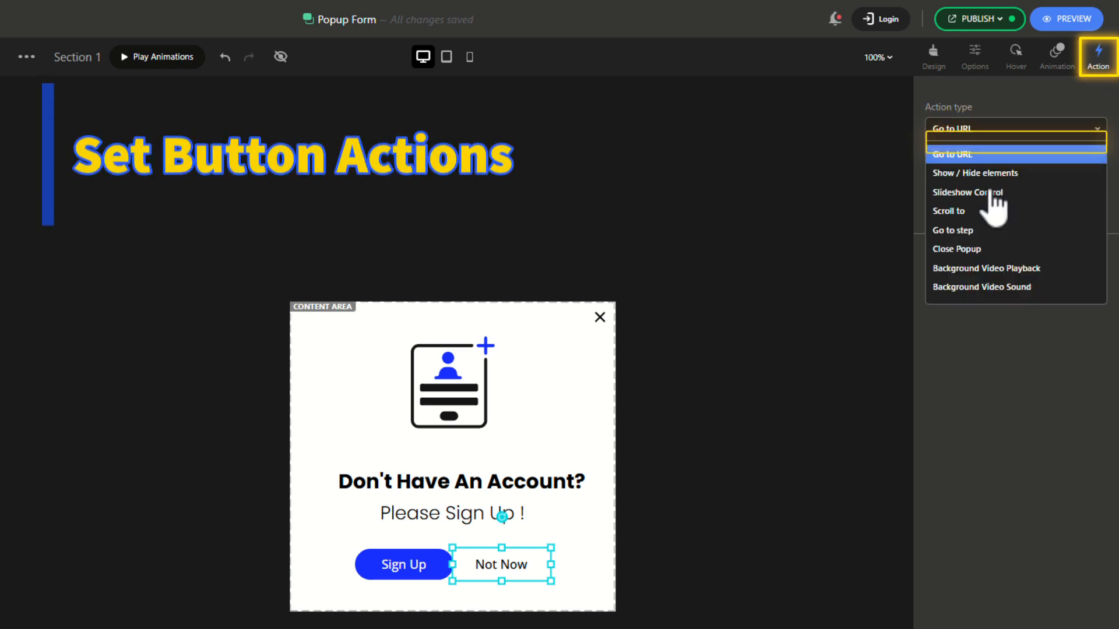
{"action": "left_click", "coordinate": [971, 247]}
{"action": "left_click", "coordinate": [982, 210]}
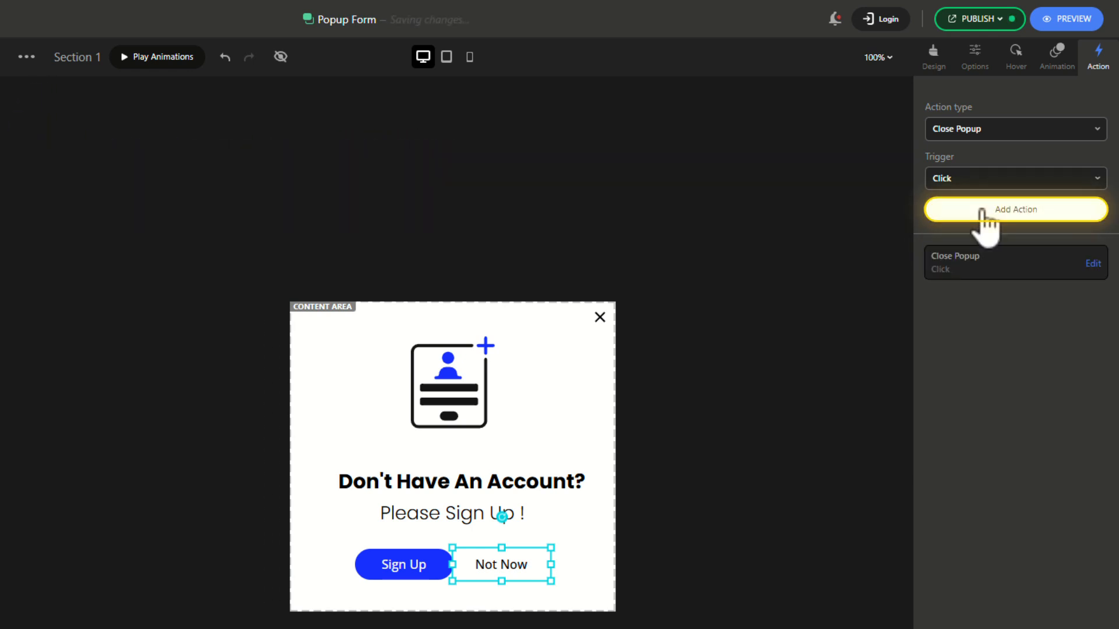
Give the Sign Up button a Go to step action targeting the next step.
{"action": "left_click", "coordinate": [420, 568]}
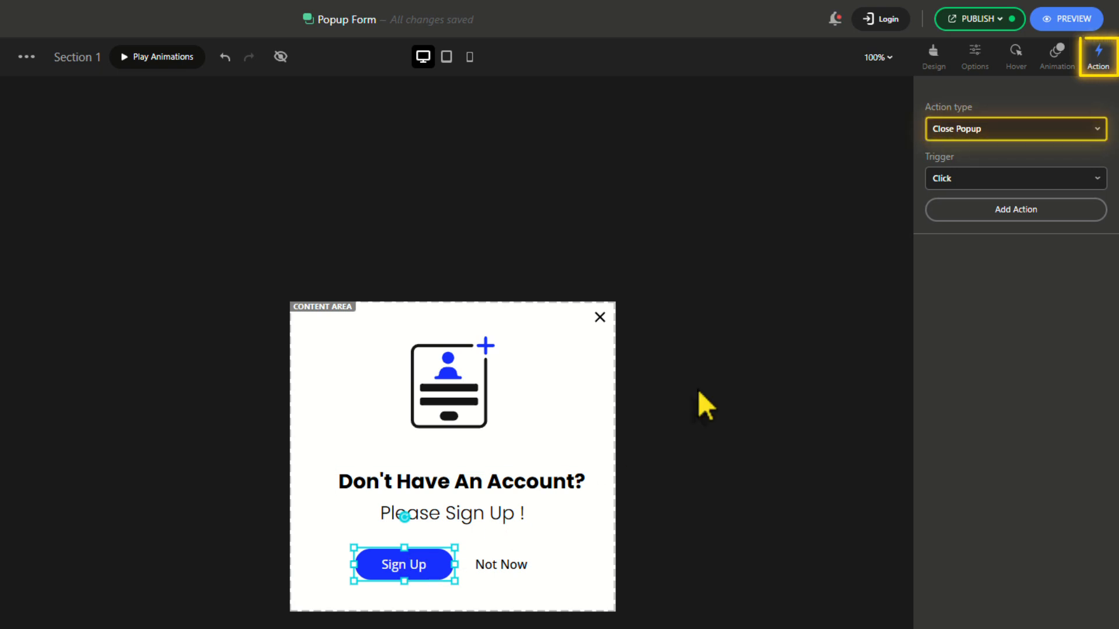
{"action": "left_click", "coordinate": [960, 137]}
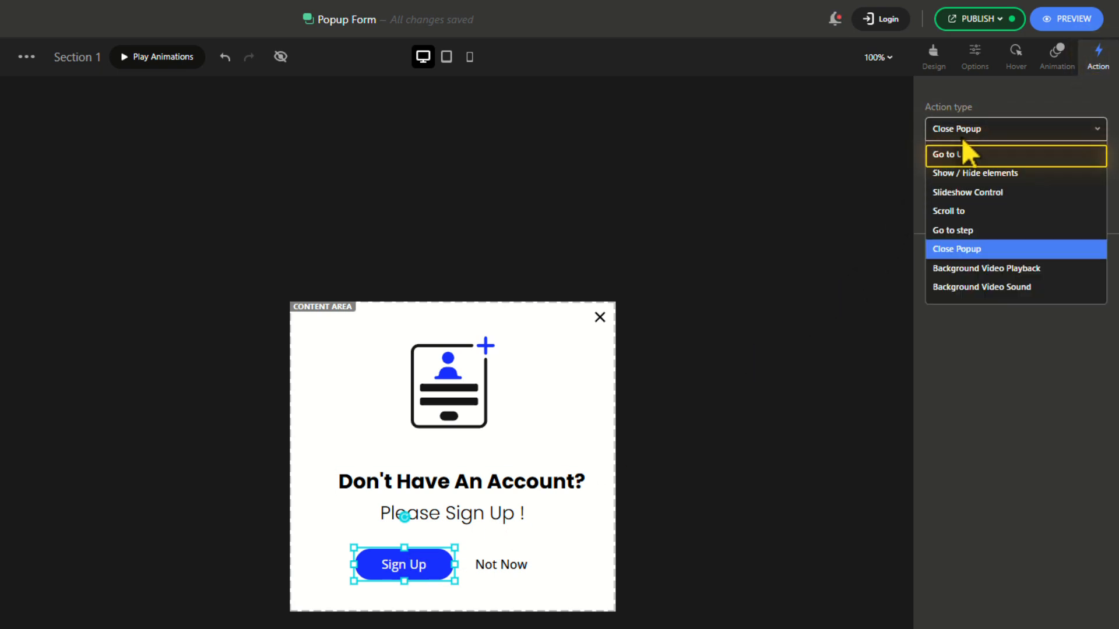
{"action": "left_click", "coordinate": [966, 230]}
{"action": "left_click", "coordinate": [984, 211]}
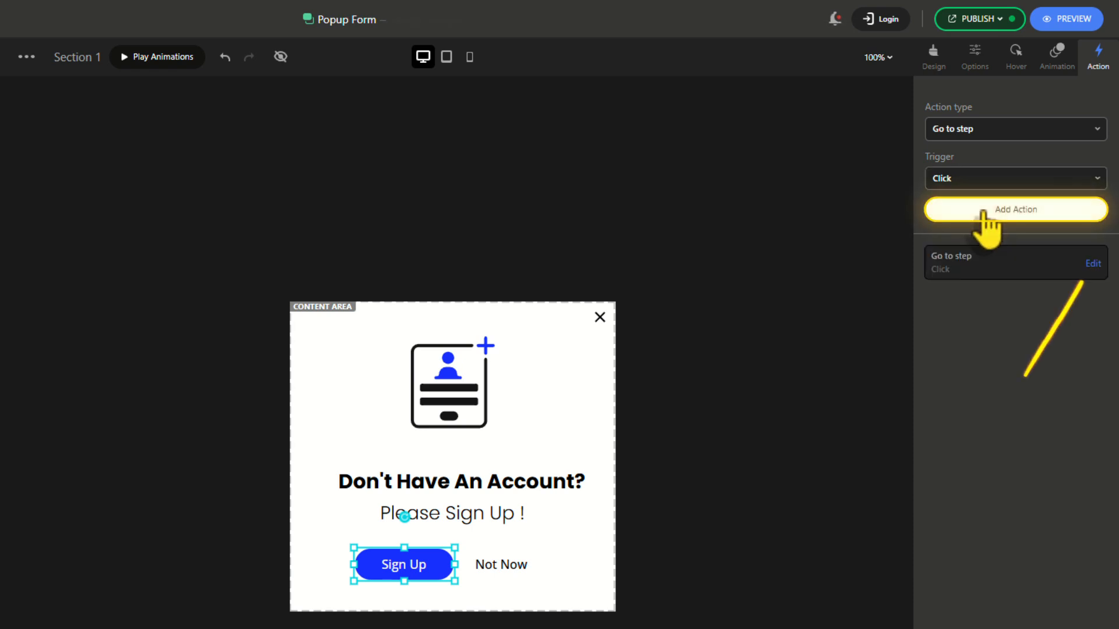
{"action": "left_click", "coordinate": [1093, 264]}
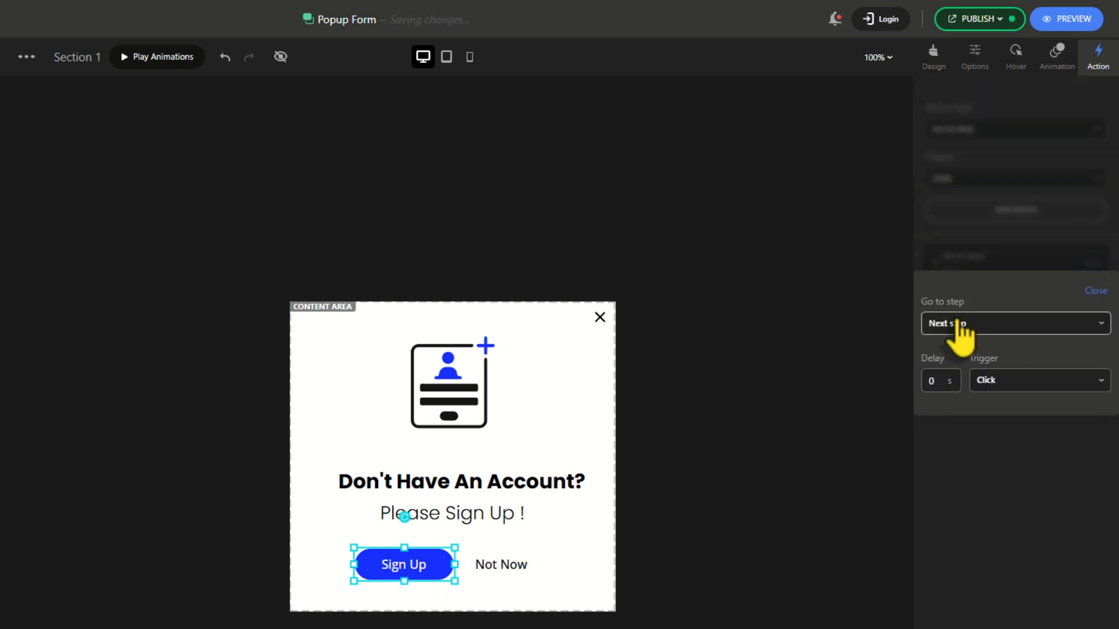
{"action": "left_click", "coordinate": [1096, 292]}
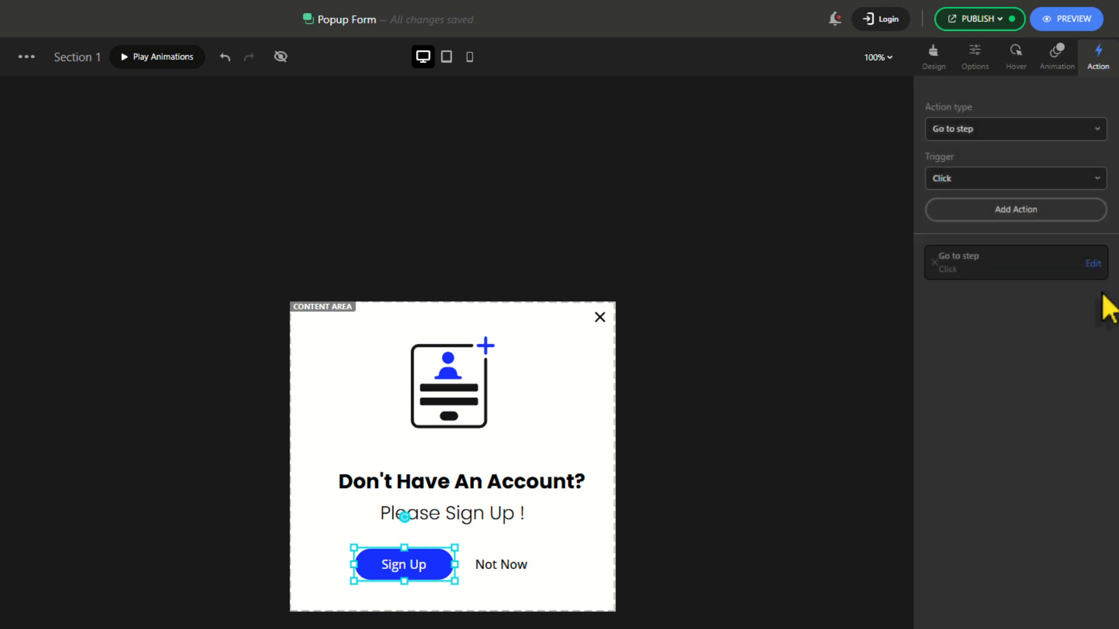
Animate the form icon with Reveal from left using a black cover colour.
{"action": "left_click", "coordinate": [460, 382]}
{"action": "left_click", "coordinate": [1056, 63]}
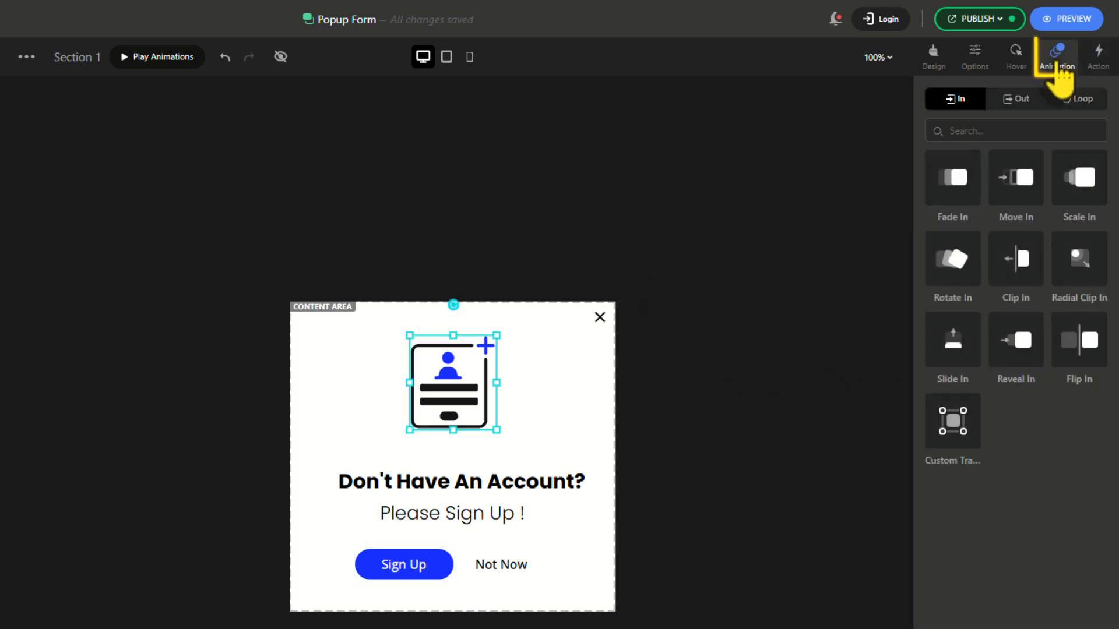
{"action": "left_click", "coordinate": [1017, 262]}
{"action": "left_click", "coordinate": [936, 128]}
{"action": "left_click", "coordinate": [1016, 340]}
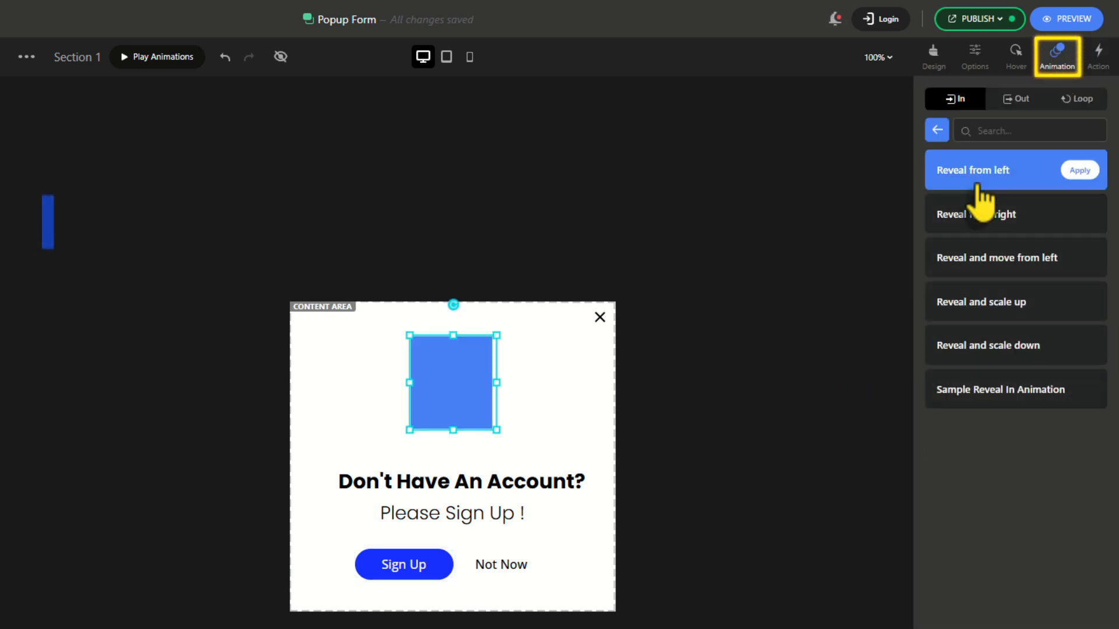
{"action": "left_click", "coordinate": [972, 175]}
{"action": "left_click", "coordinate": [944, 220]}
{"action": "left_click", "coordinate": [942, 502]}
Apply Reveal and move from left to the first step's heading (#172) and subtitle (#1729ff), and Move In to the Not Now and Sign Up buttons.
{"action": "left_click", "coordinate": [450, 479]}
{"action": "left_click", "coordinate": [1014, 343]}
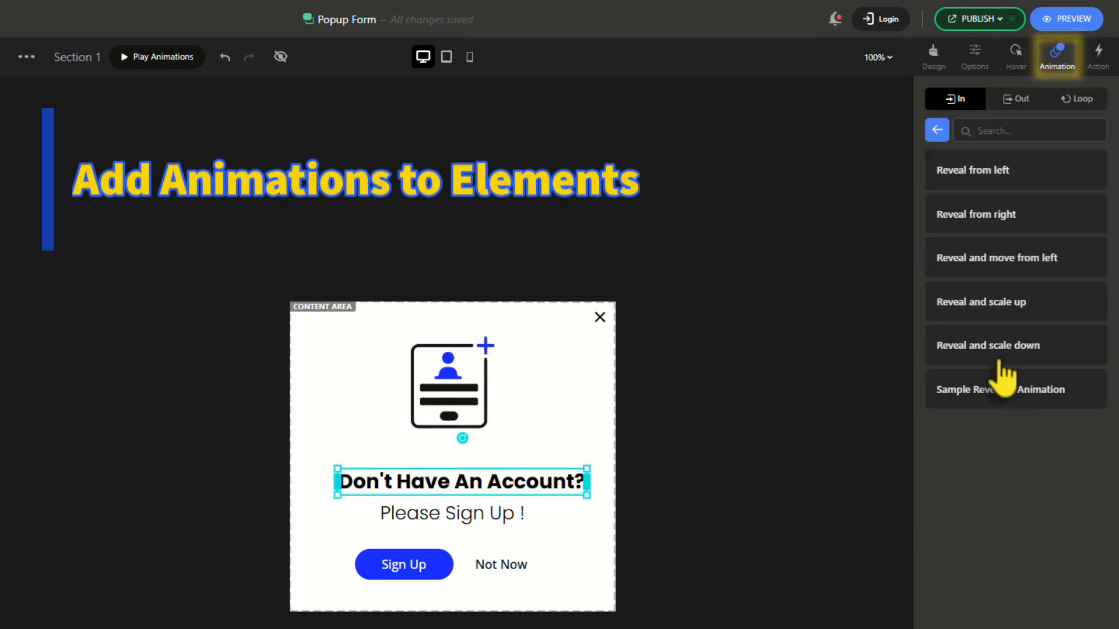
{"action": "left_click", "coordinate": [985, 264]}
{"action": "triple_click", "coordinate": [976, 221]}
{"action": "type", "text": "#172"}
{"action": "left_click", "coordinate": [452, 513]}
{"action": "left_click", "coordinate": [1015, 343]}
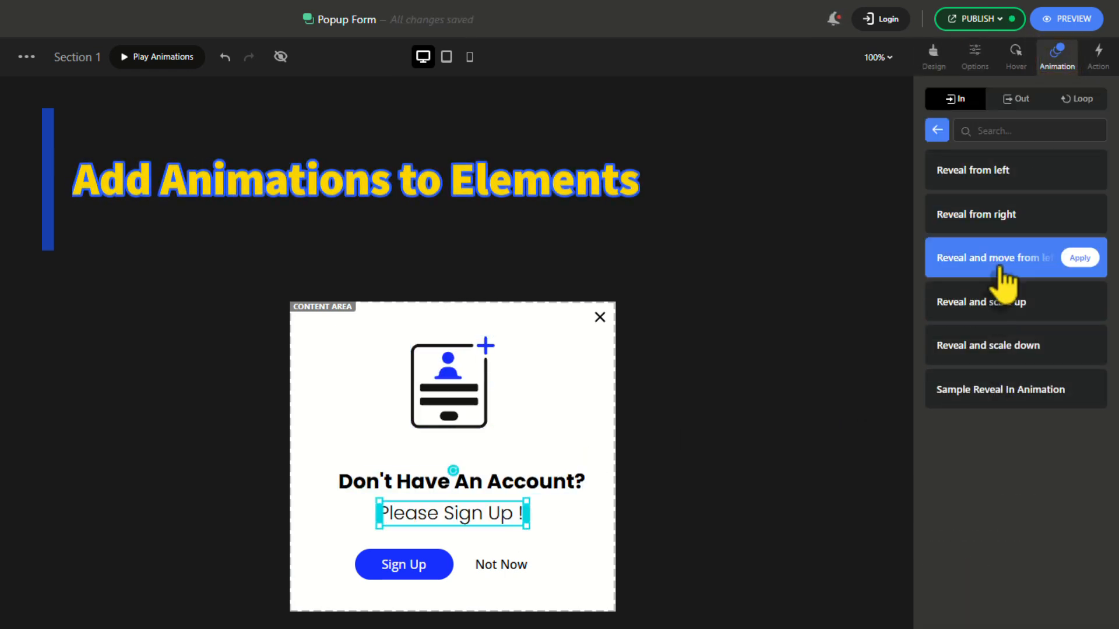
{"action": "left_click", "coordinate": [997, 262]}
{"action": "triple_click", "coordinate": [972, 221]}
{"action": "type", "text": "#1729fff"}
{"action": "left_click", "coordinate": [528, 563]}
{"action": "left_click", "coordinate": [1022, 187]}
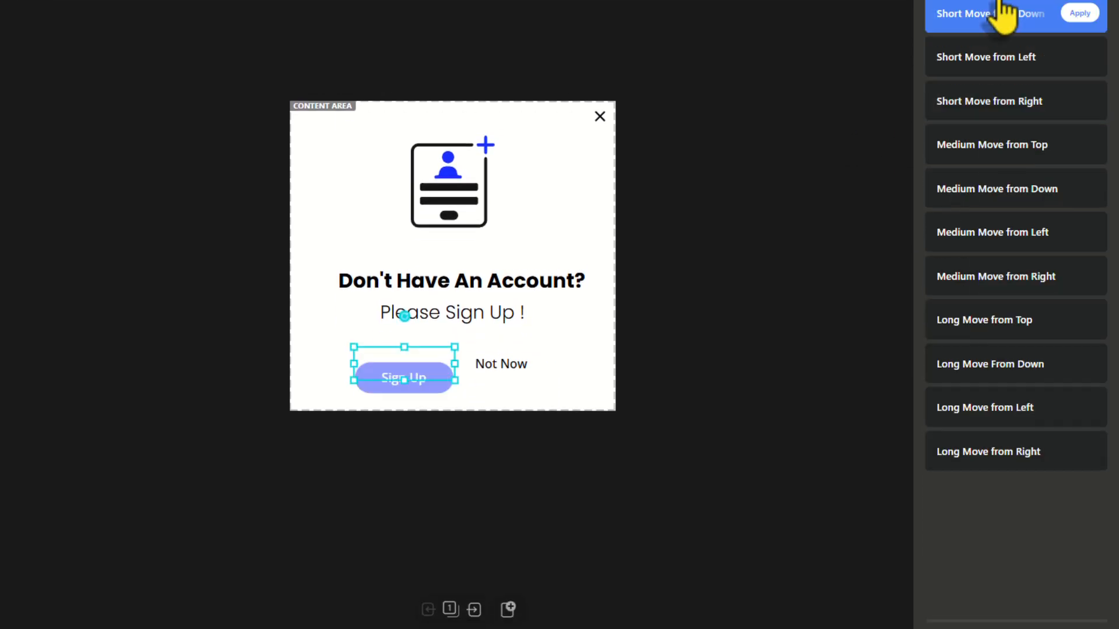
{"action": "left_click", "coordinate": [1007, 10]}
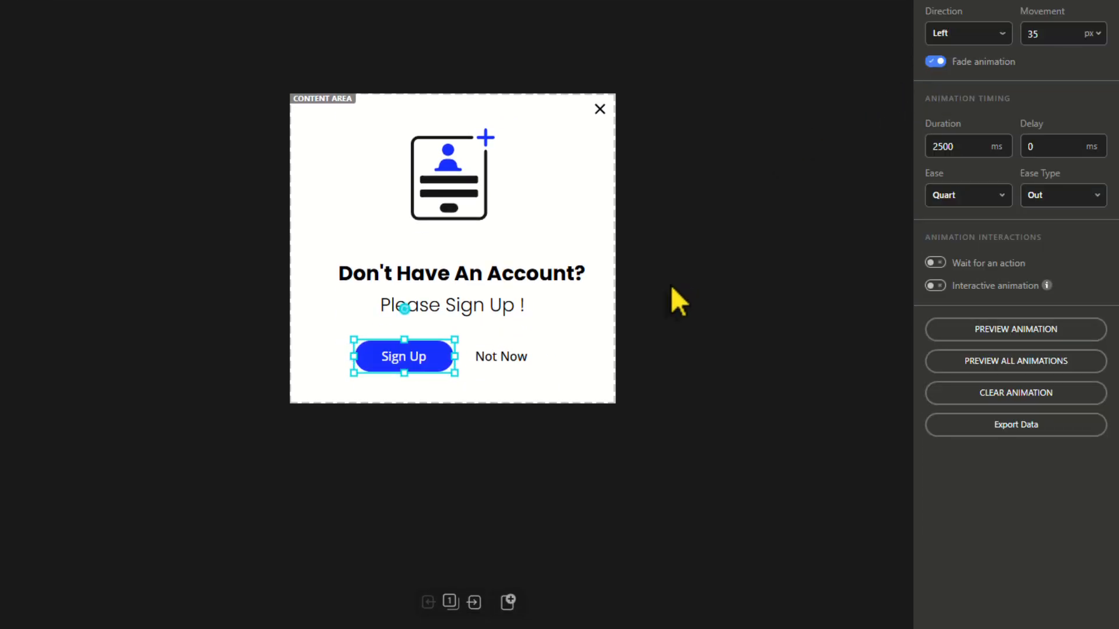
On step two, reveal the heading and subtitle with #343434 covers and move the form in from bottom.
{"action": "left_click", "coordinate": [477, 604]}
{"action": "left_click", "coordinate": [439, 154]}
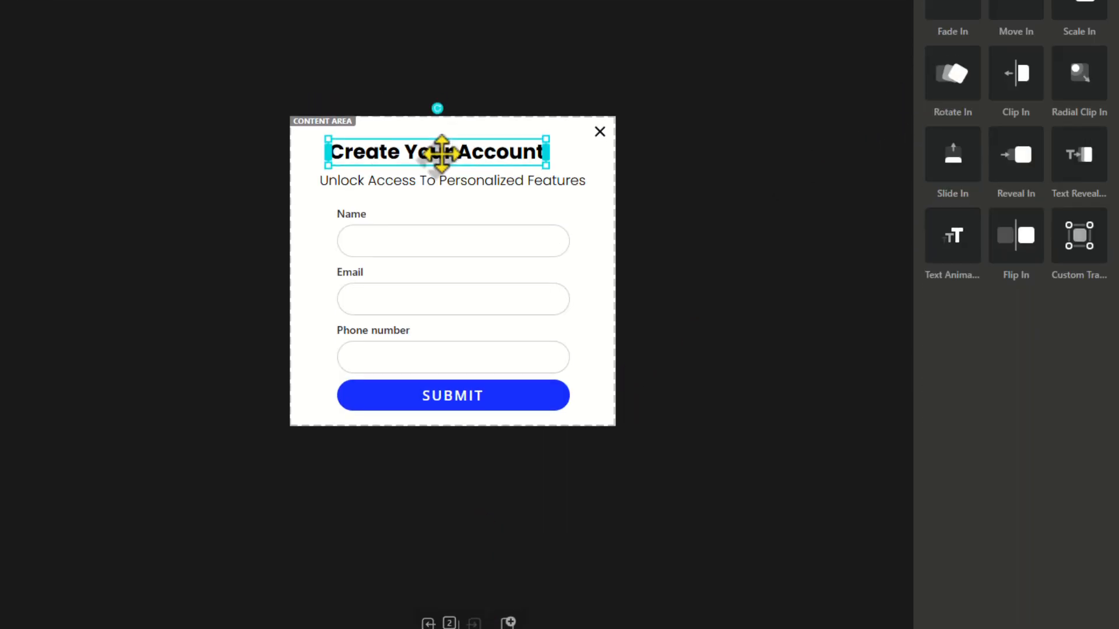
{"action": "left_click", "coordinate": [1014, 156]}
{"action": "left_click", "coordinate": [1015, 216]}
{"action": "left_click", "coordinate": [937, 218]}
{"action": "left_click", "coordinate": [962, 505]}
{"action": "left_click", "coordinate": [452, 365]}
{"action": "left_click", "coordinate": [1017, 337]}
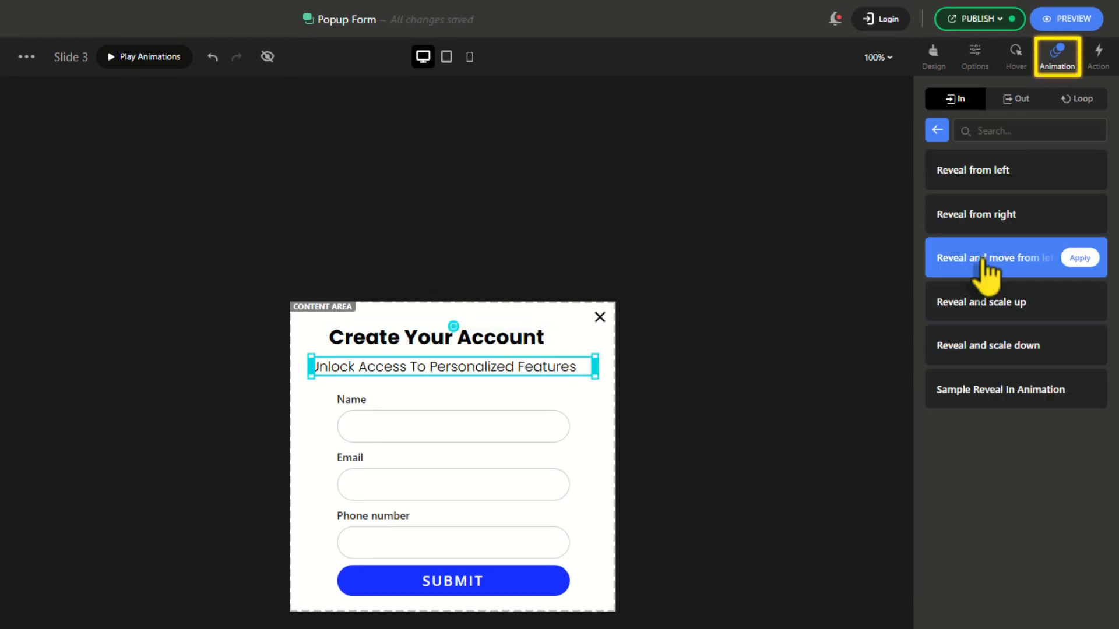
{"action": "left_click", "coordinate": [982, 259]}
{"action": "left_click", "coordinate": [937, 219]}
{"action": "left_click", "coordinate": [962, 505]}
{"action": "left_click", "coordinate": [454, 494]}
{"action": "left_click", "coordinate": [1016, 178]}
{"action": "left_click", "coordinate": [985, 302]}
Preview all animations, then publish the changes.
{"action": "left_click", "coordinate": [543, 621]}
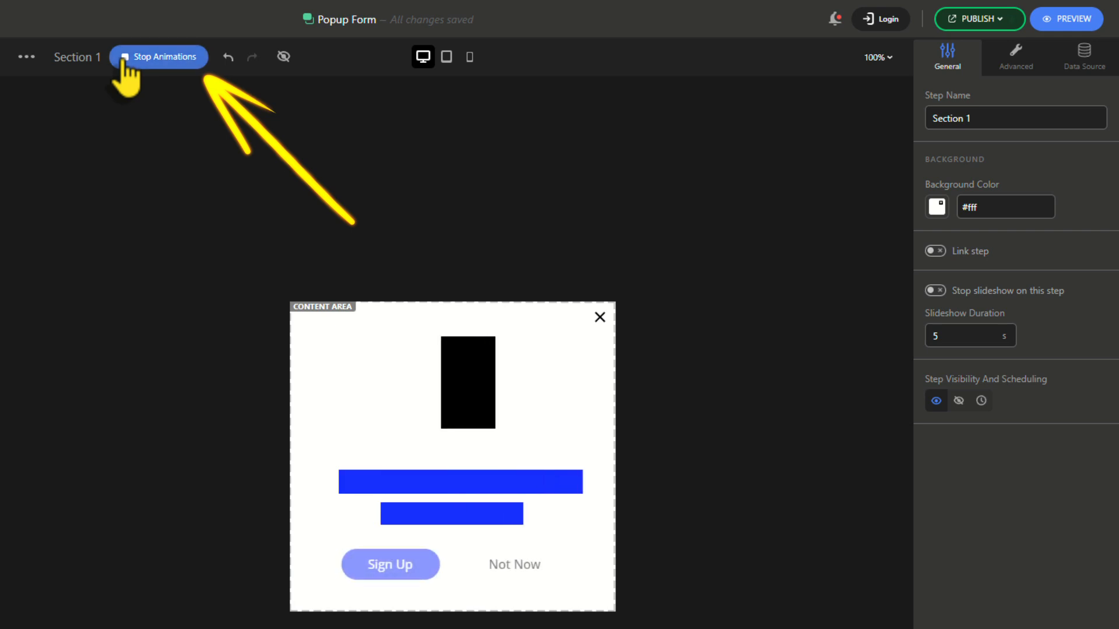
{"action": "left_click", "coordinate": [124, 61]}
{"action": "left_click", "coordinate": [116, 58]}
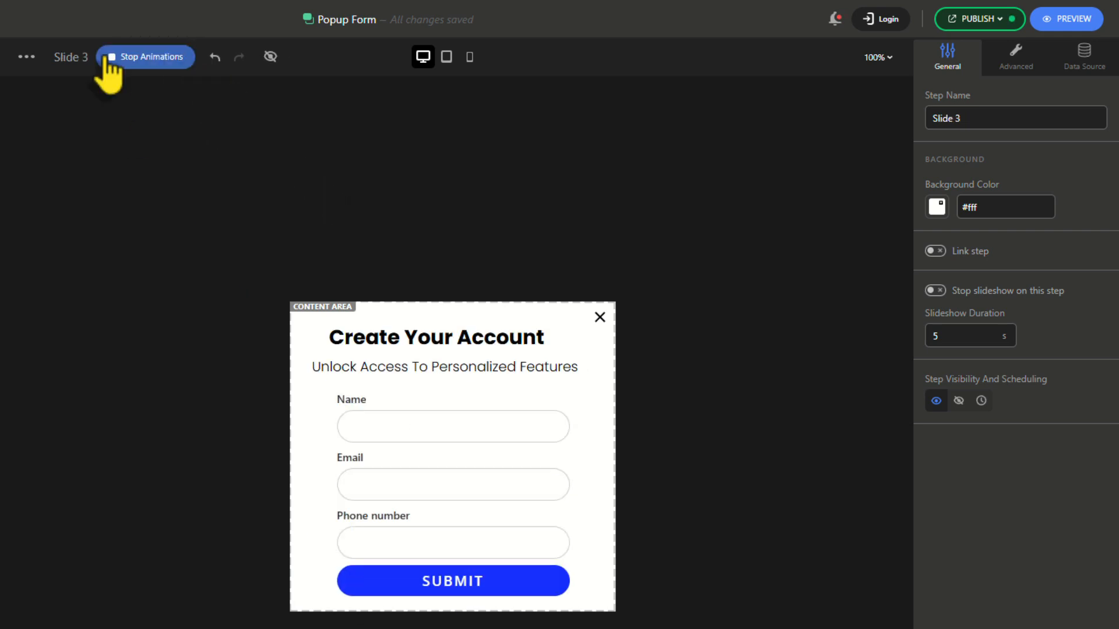
{"action": "left_click", "coordinate": [108, 58]}
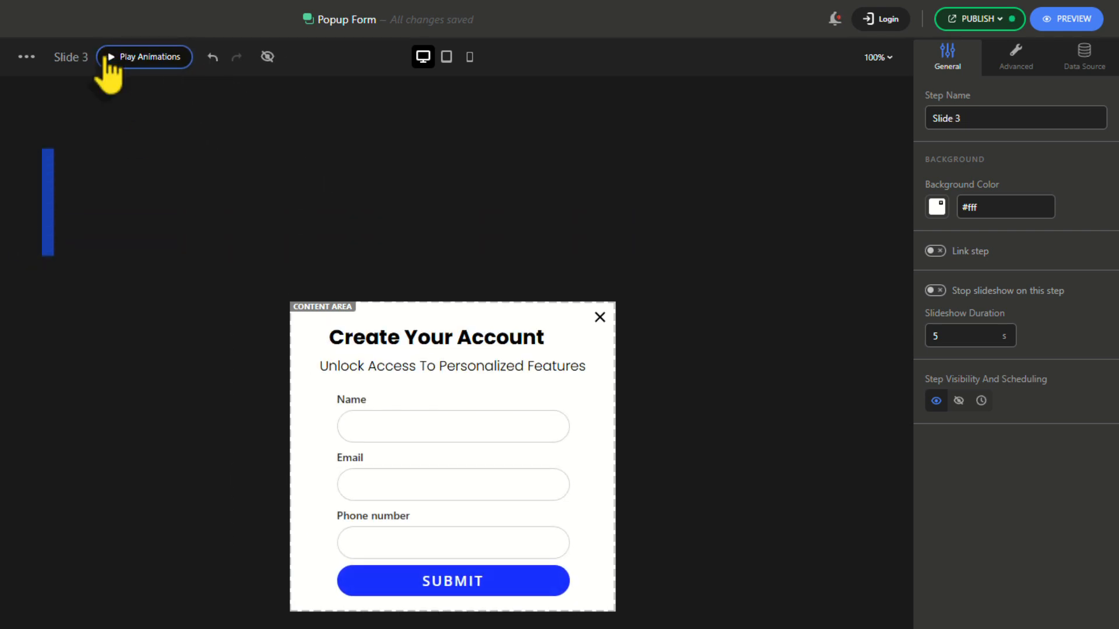
{"action": "left_click", "coordinate": [978, 23]}
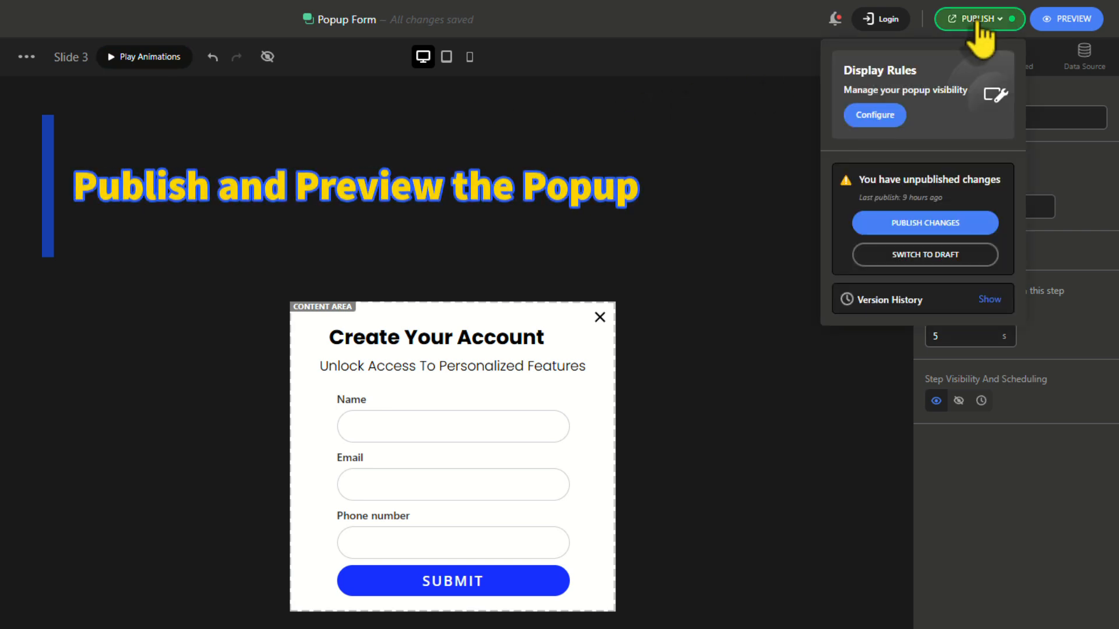
{"action": "left_click", "coordinate": [927, 222]}
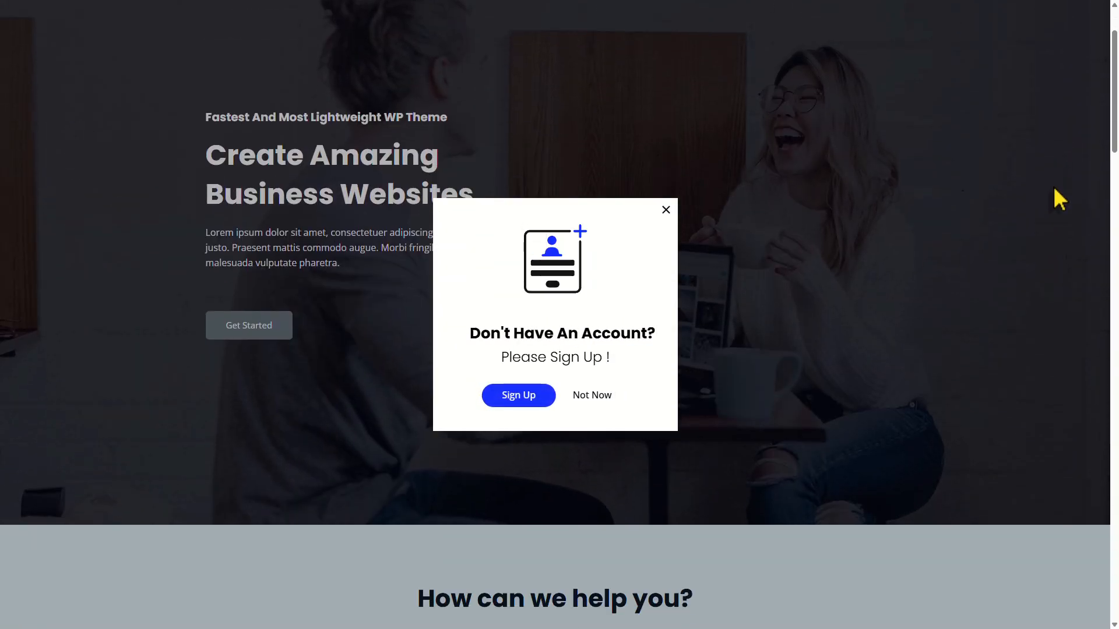
Open the account form and submit a first test signup with name, e-mail and phone number.
{"action": "scroll", "coordinate": [1053, 190], "scroll_direction": "down", "scroll_amount": 2}
{"action": "scroll", "coordinate": [1053, 190], "scroll_direction": "up", "scroll_amount": 1}
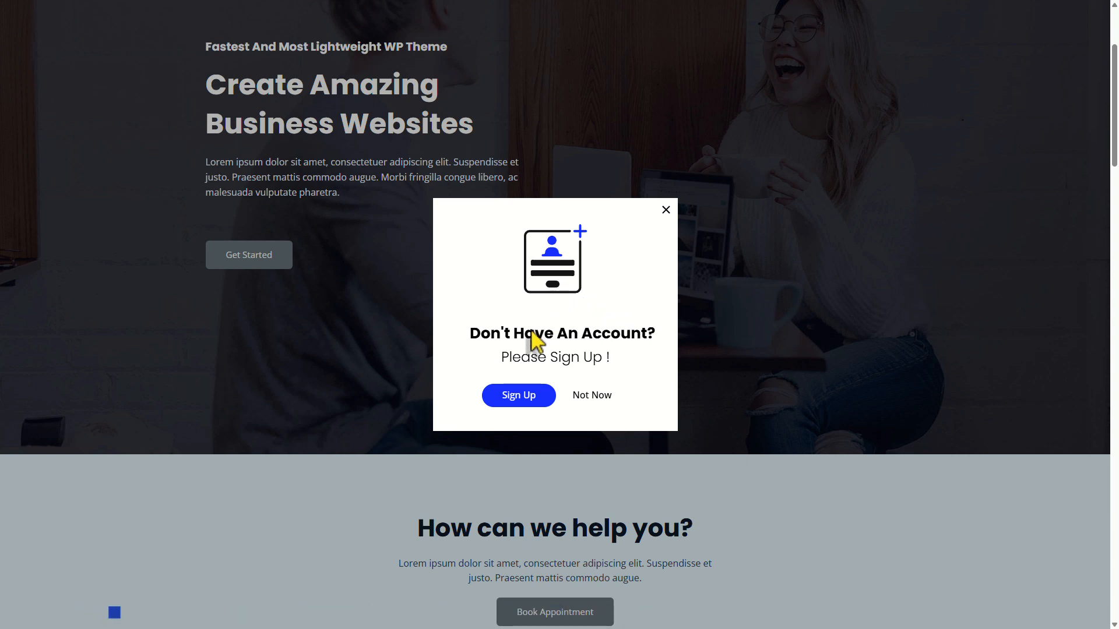
{"action": "left_click", "coordinate": [517, 402]}
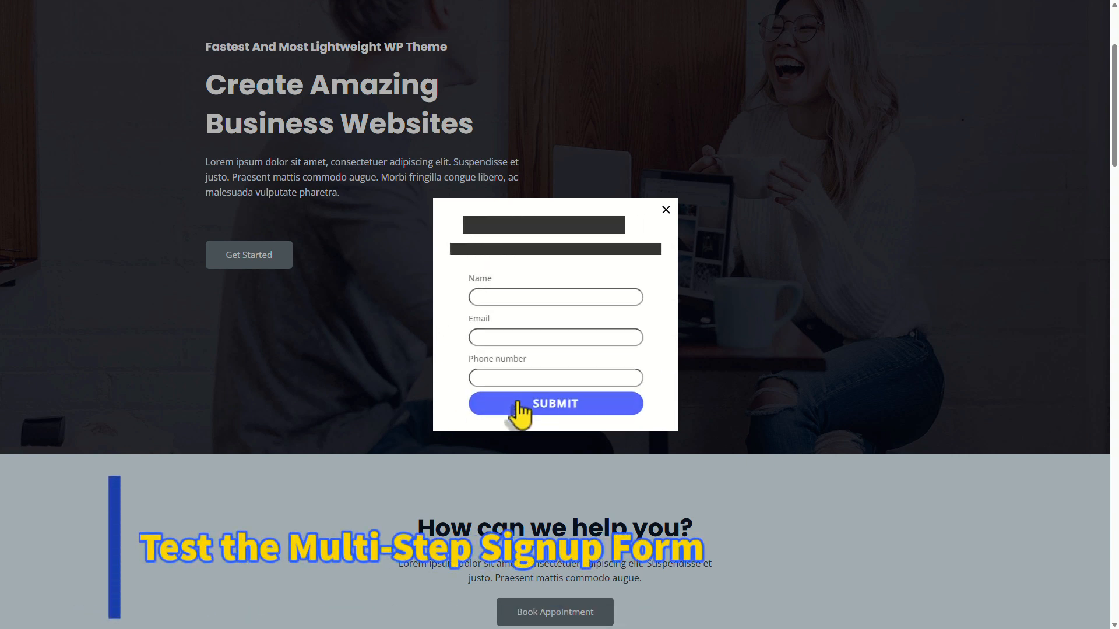
{"action": "left_click", "coordinate": [494, 291]}
{"action": "key", "text": "Tab"}
{"action": "type", "text": "sarah.johnson@example.co"}
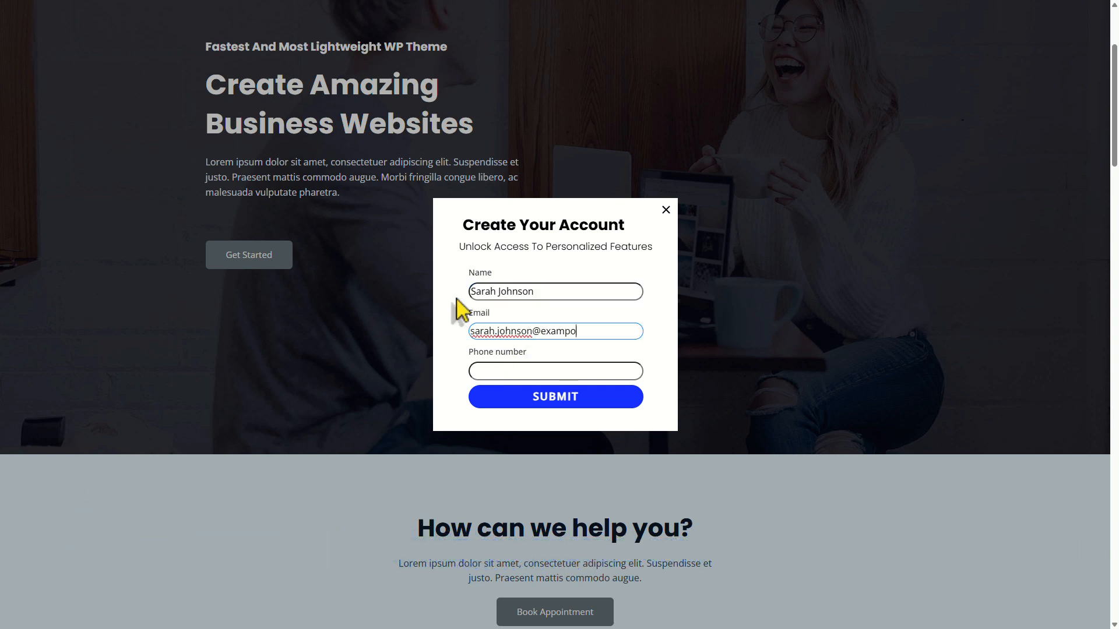
{"action": "key", "text": "BackSpace"}
{"action": "type", "text": "le.com"}
{"action": "key", "text": "Tab"}
{"action": "type", "text": "+155512345678"}
{"action": "left_click", "coordinate": [504, 403]}
Submit a second test signup with a name, e-mail and phone number.
{"action": "left_click", "coordinate": [547, 294]}
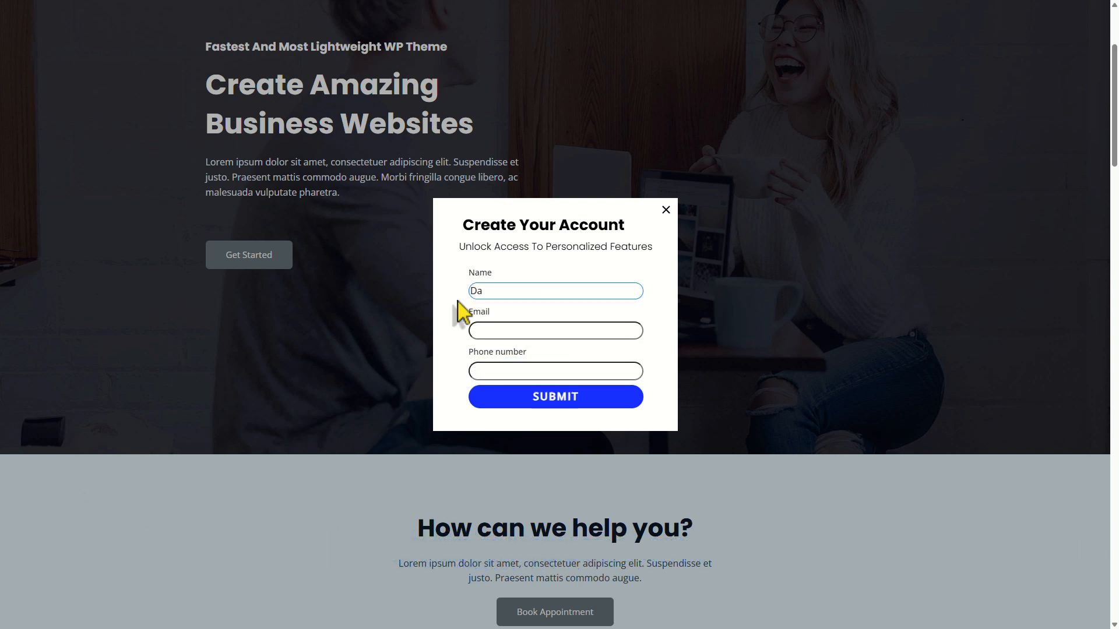
{"action": "key", "text": "Tab"}
{"action": "key", "text": "Tab"}
{"action": "type", "text": "+447700"}
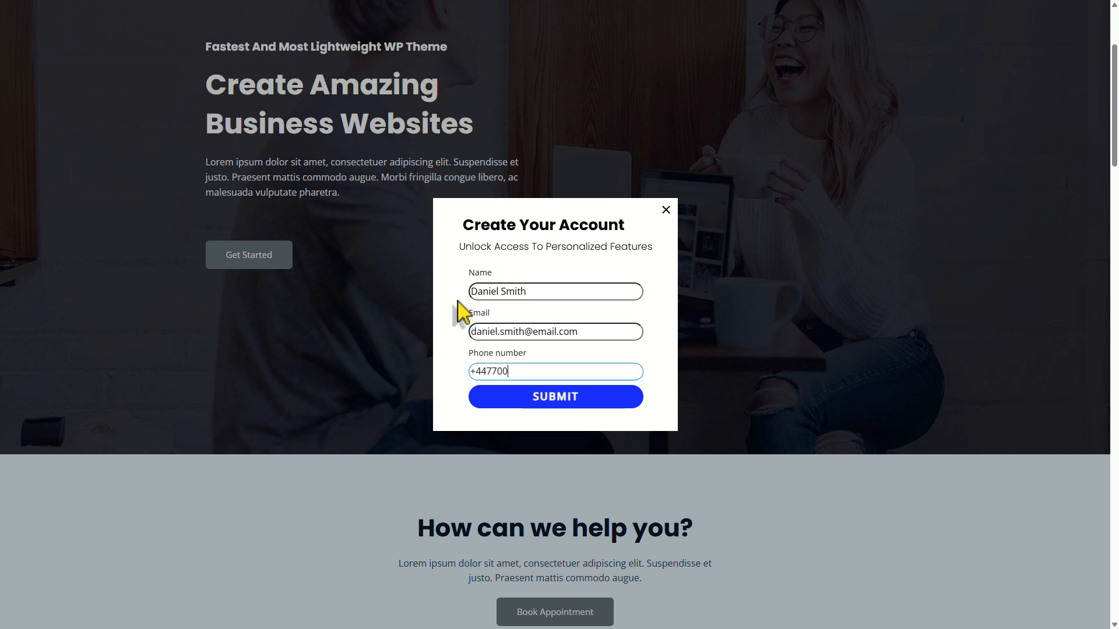
{"action": "left_click", "coordinate": [496, 401]}
Submit a third test signup, then close the popup.
{"action": "left_click", "coordinate": [475, 296]}
{"action": "key", "text": "Tab"}
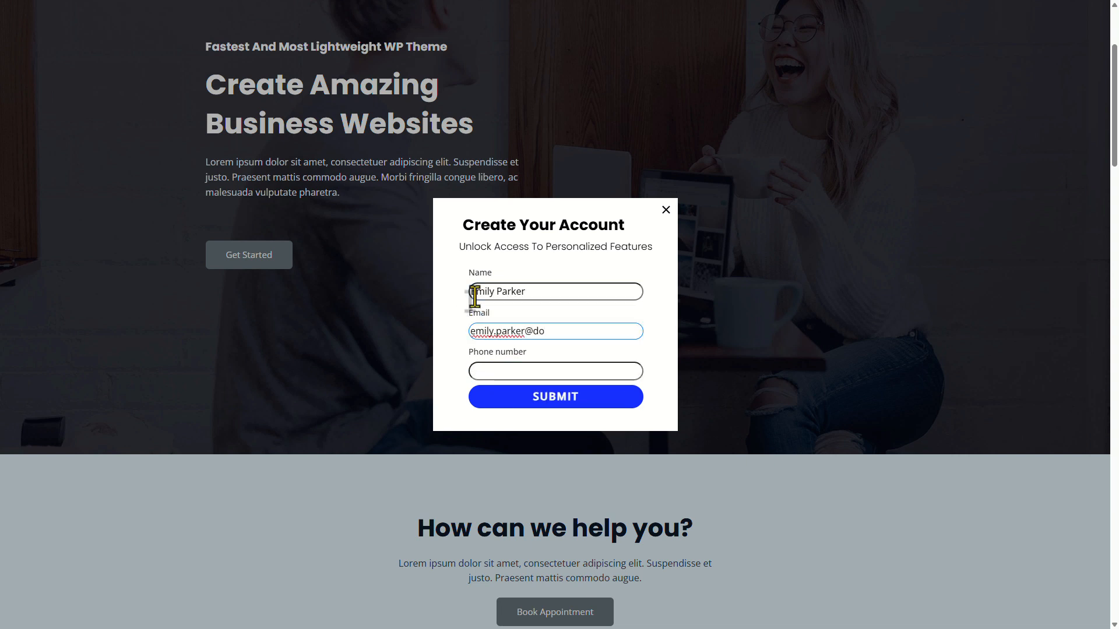
{"action": "key", "text": "Tab"}
{"action": "left_click", "coordinate": [497, 401]}
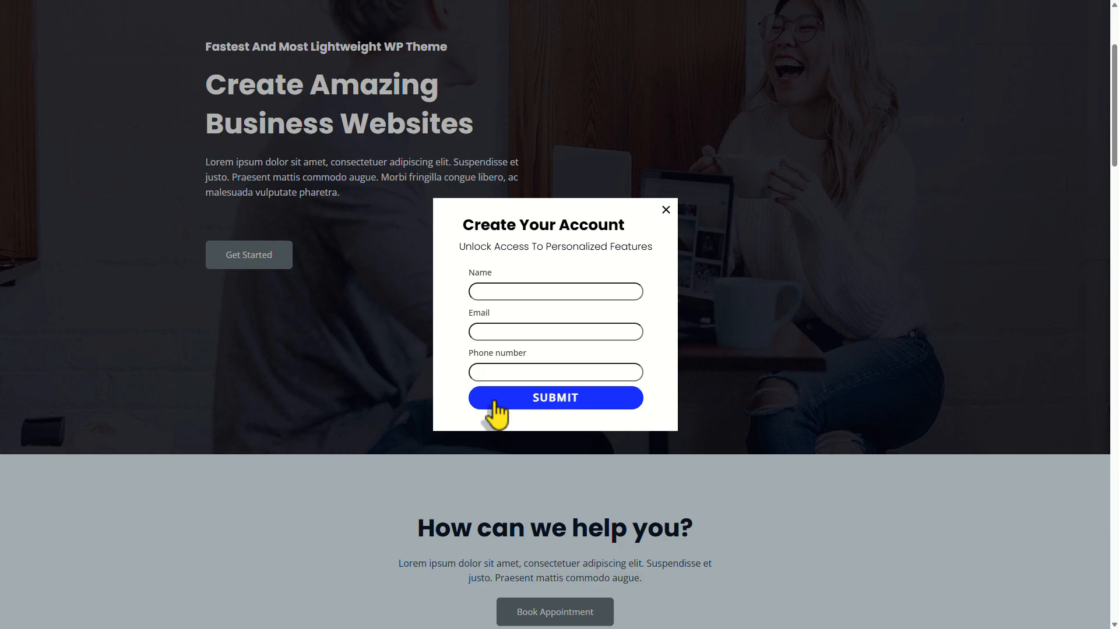
{"action": "left_click", "coordinate": [665, 208]}
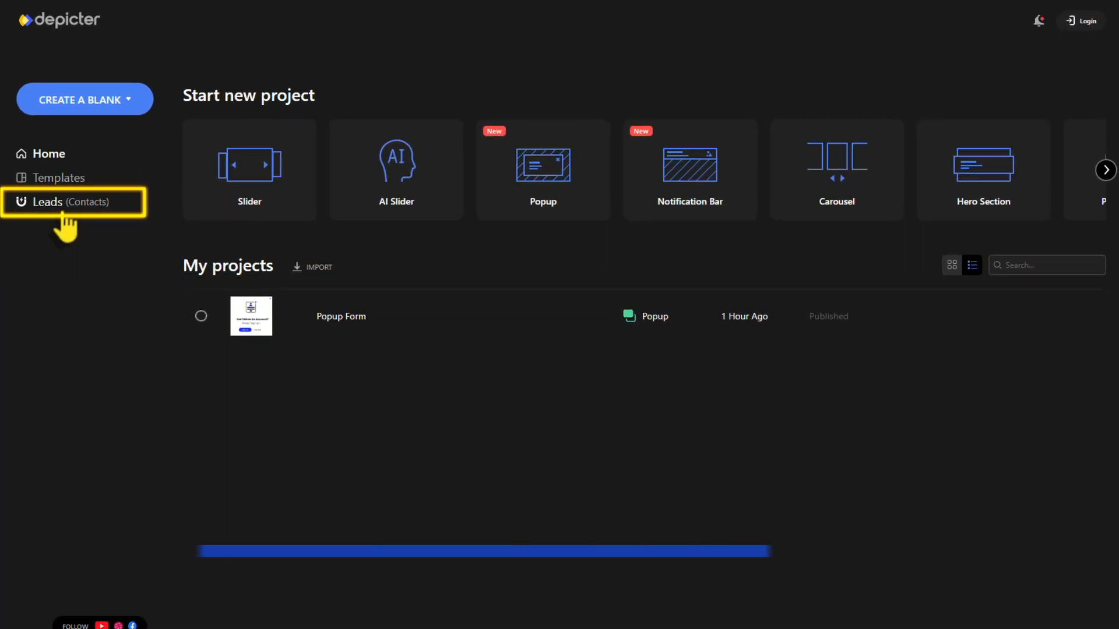
Open Leads, view each of the three Popup Form leads' details, and export them as CSV.
{"action": "left_click", "coordinate": [65, 203]}
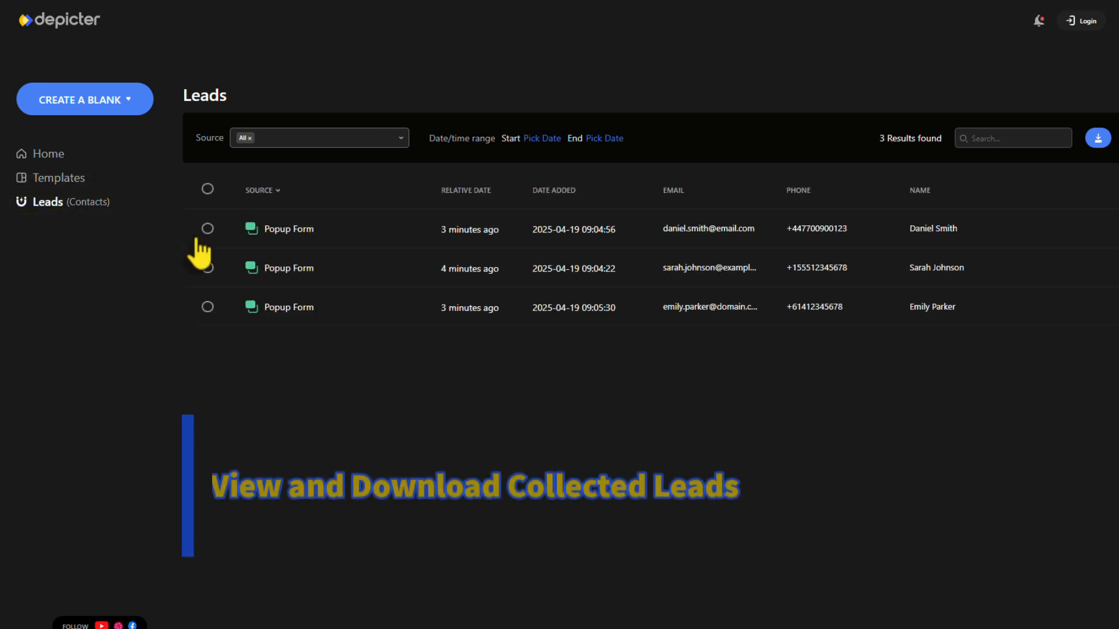
{"action": "left_click", "coordinate": [509, 233]}
{"action": "left_click", "coordinate": [527, 272]}
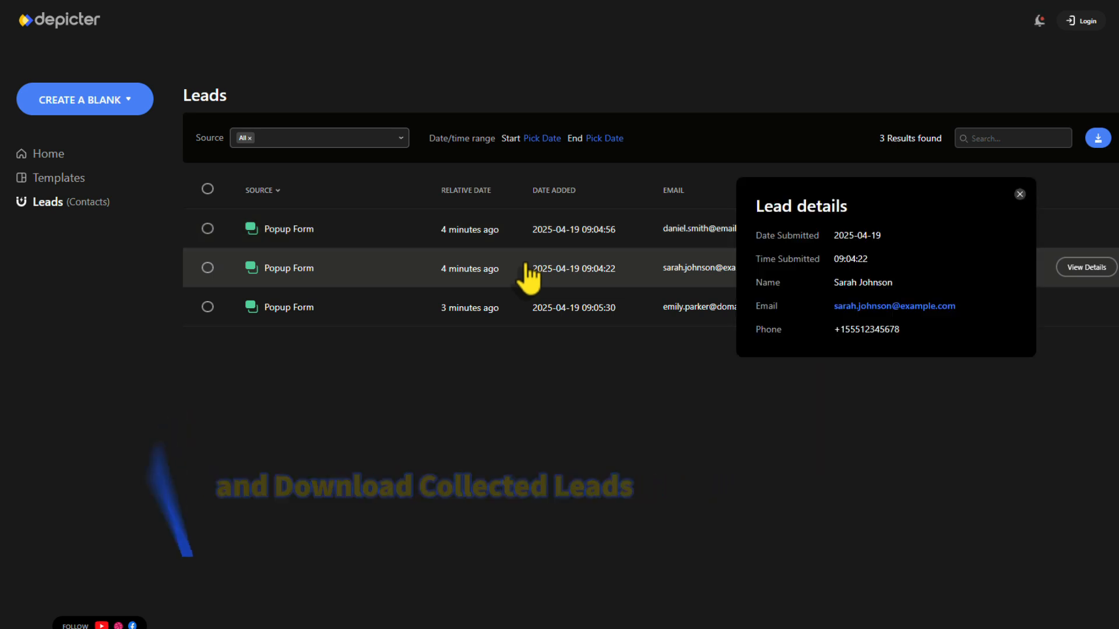
{"action": "left_click", "coordinate": [532, 307]}
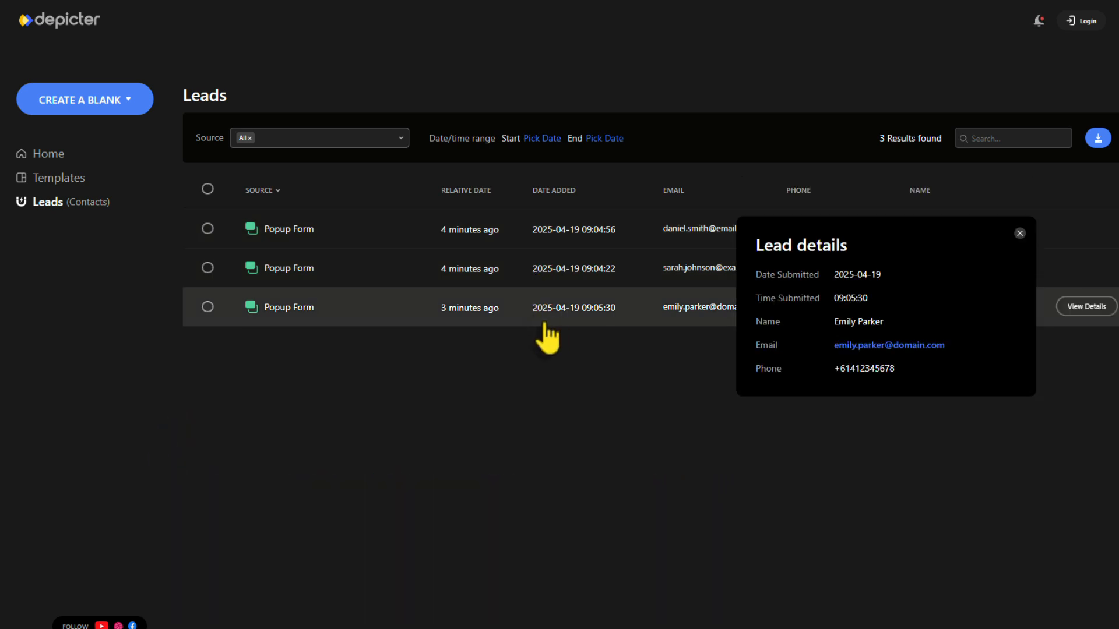
{"action": "left_click", "coordinate": [1098, 138]}
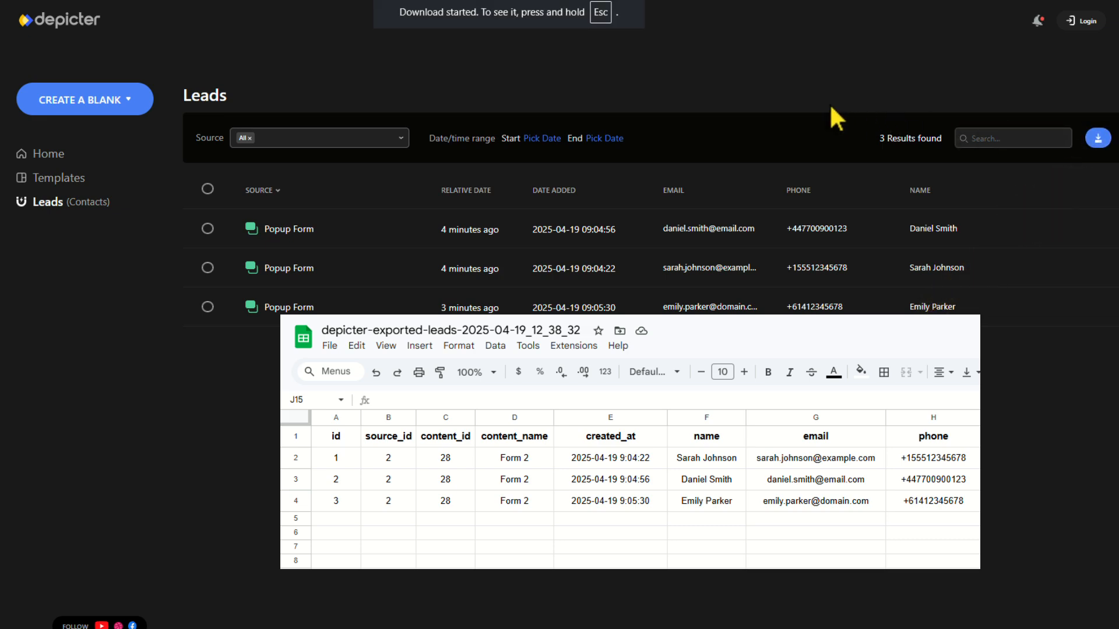